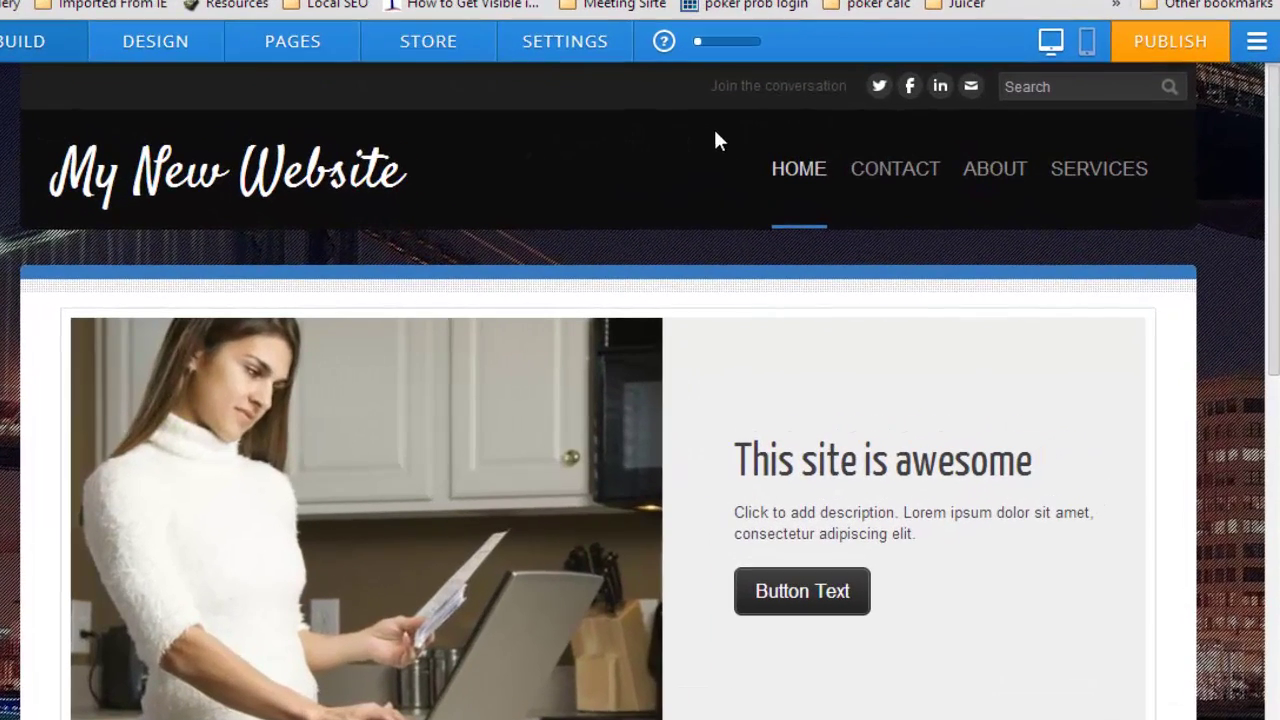
- Open the header social links editor, preview the extra networks, and select the Twitter field
click(912, 90)
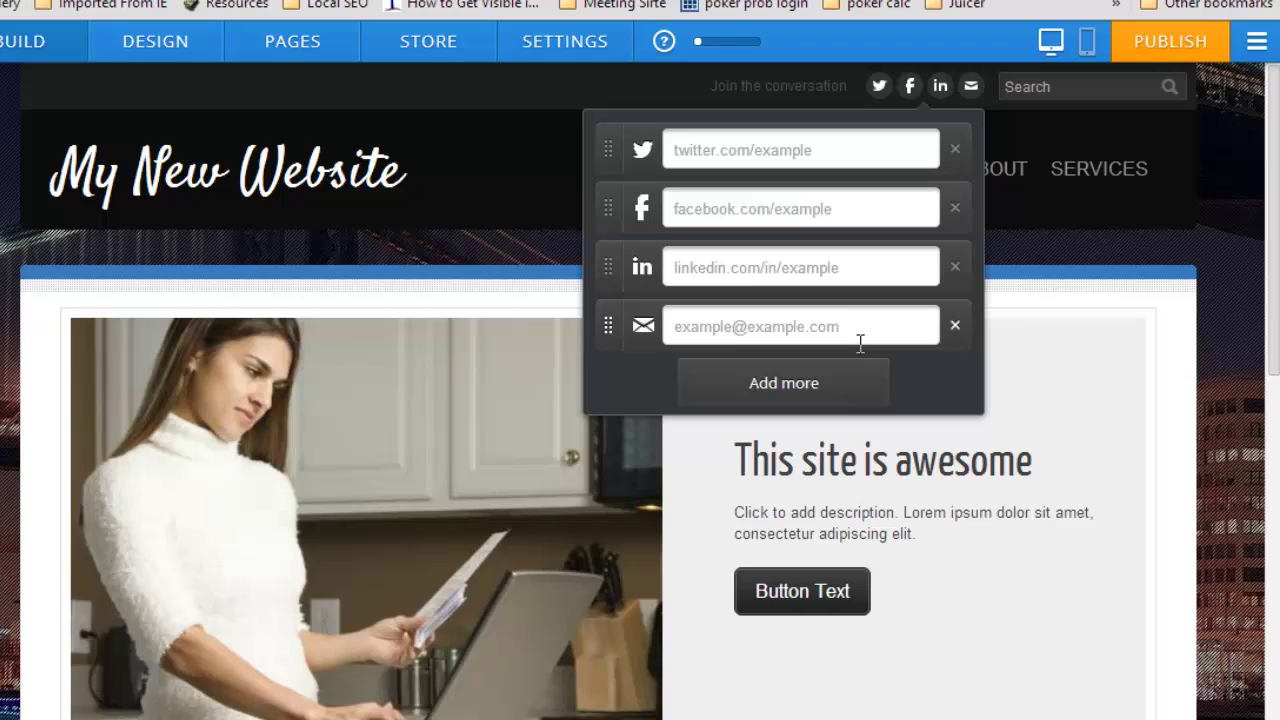
click(857, 381)
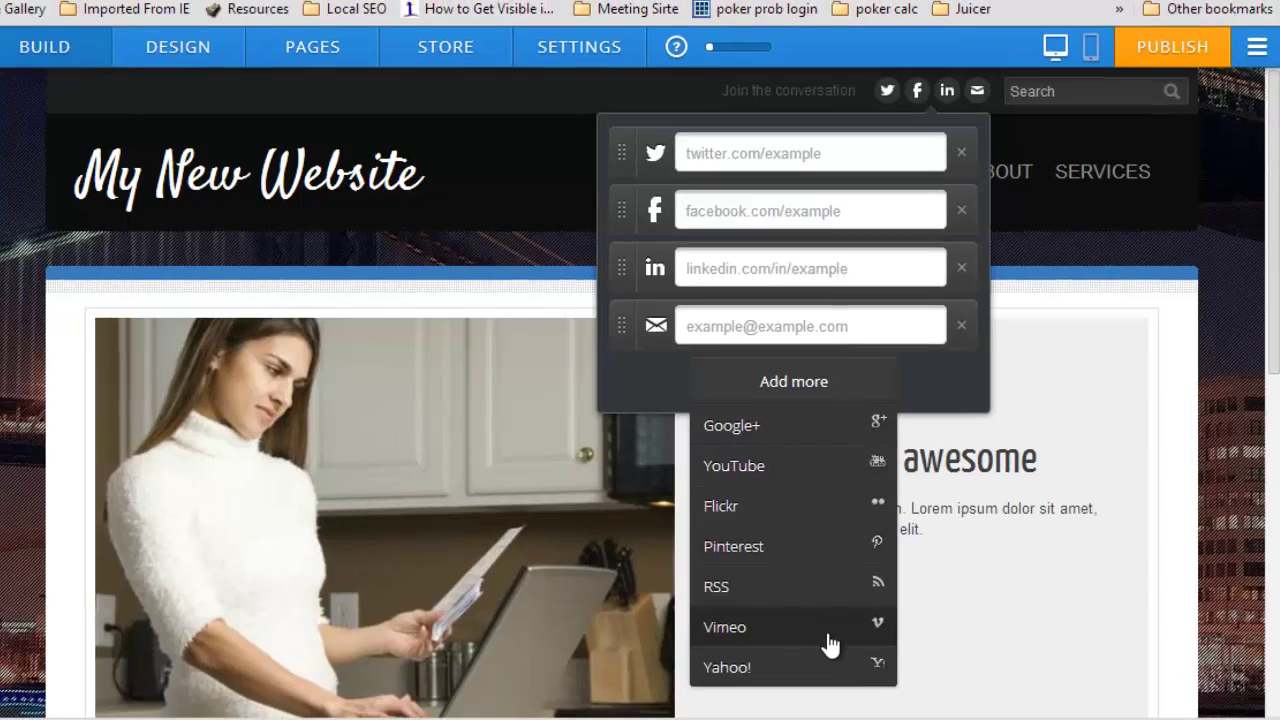
click(780, 106)
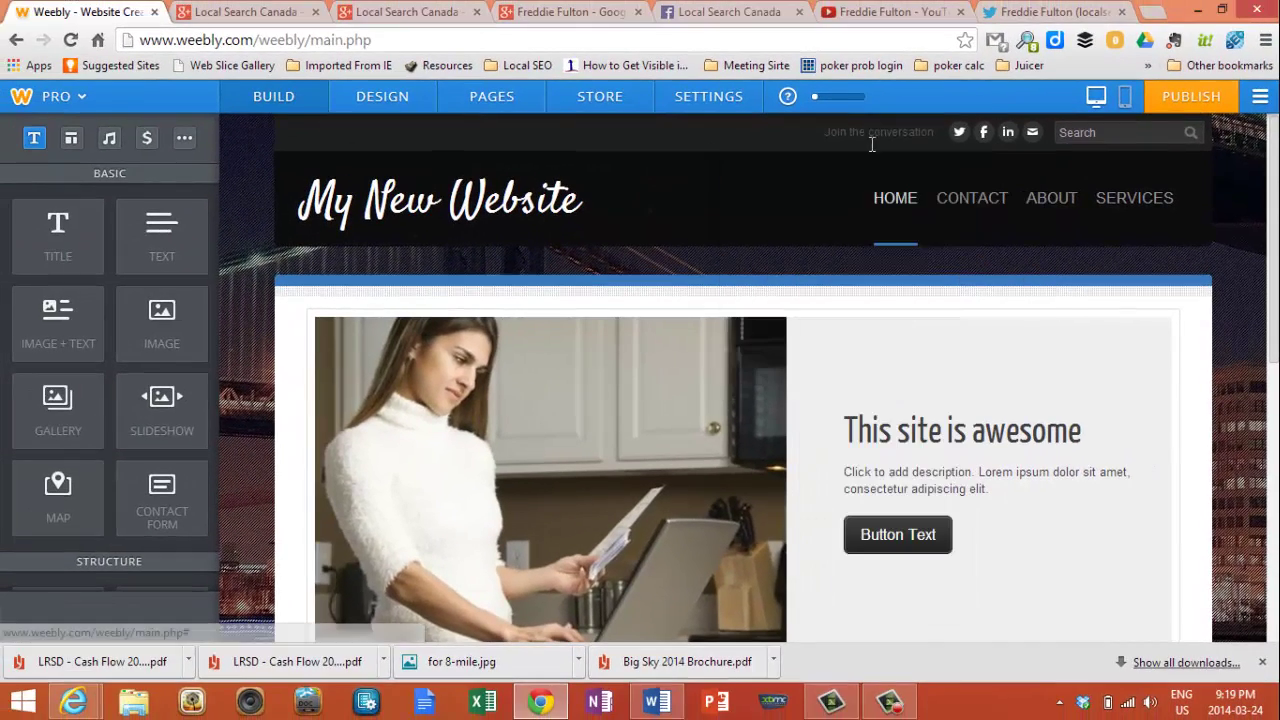
click(958, 132)
click(942, 183)
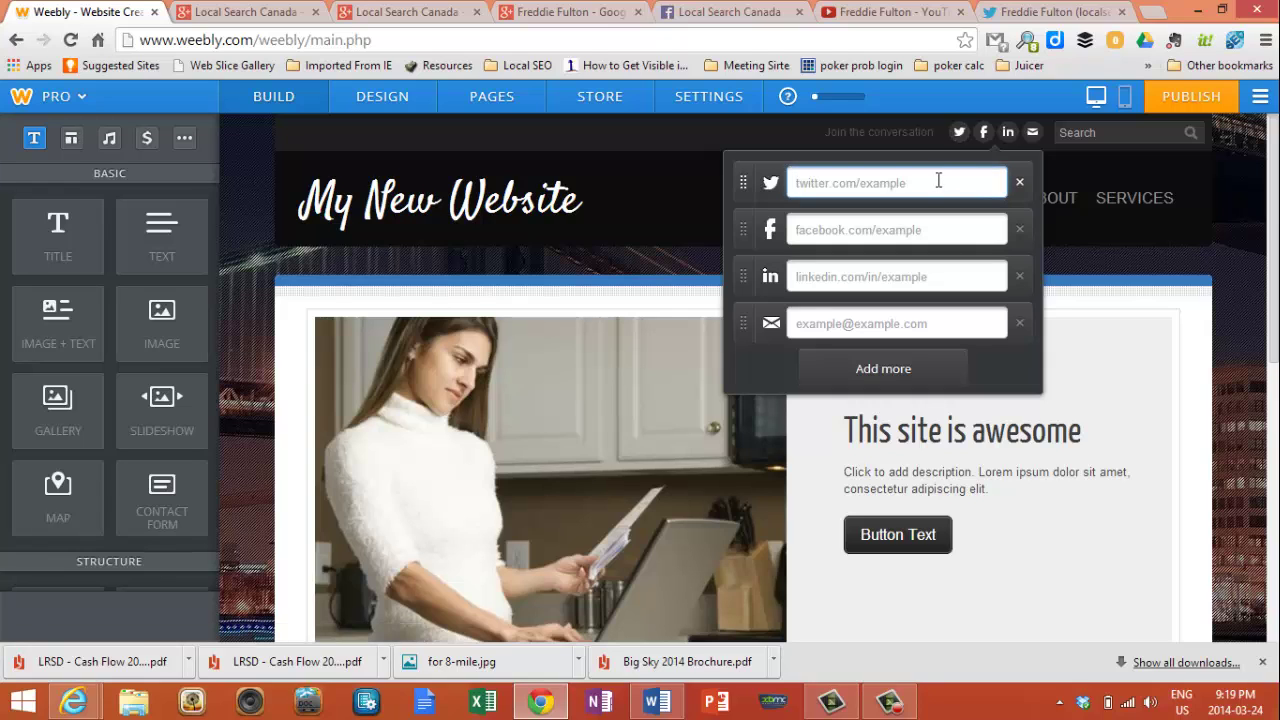
click(1040, 12)
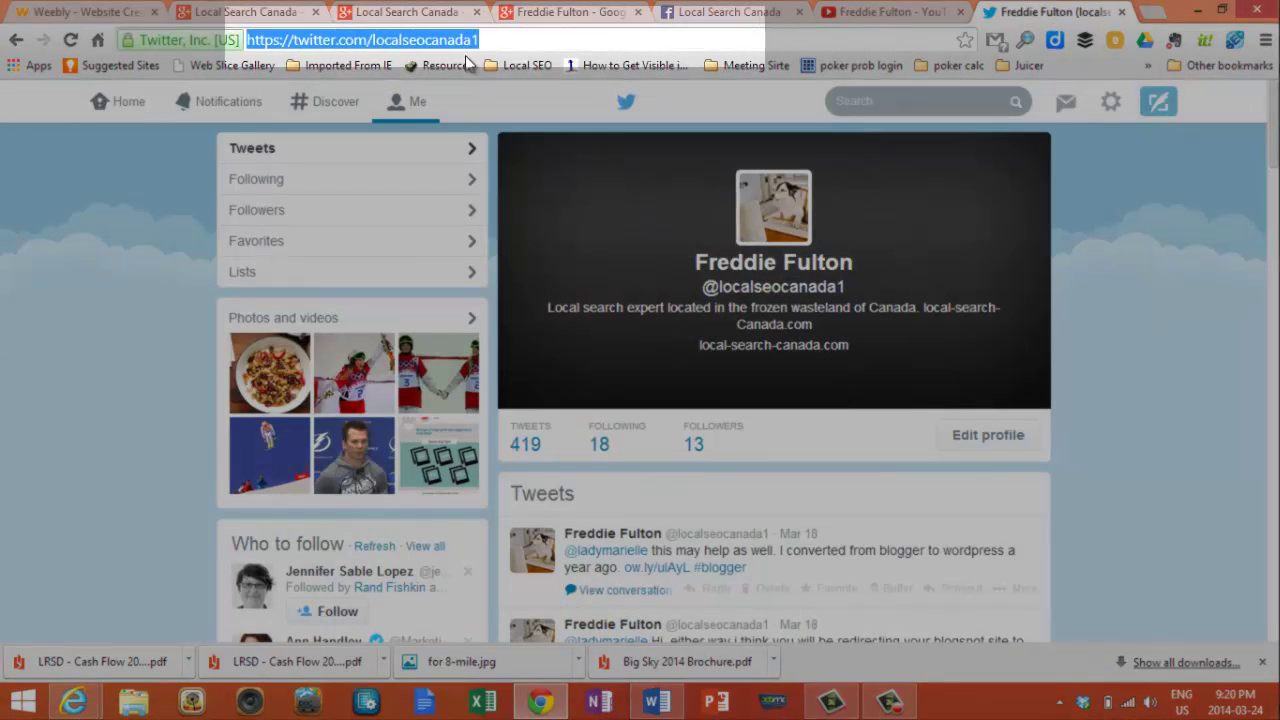
- Copy the Twitter profile's web address from the address bar and go back to Weebly
click(492, 37)
drag(494, 37, 241, 48)
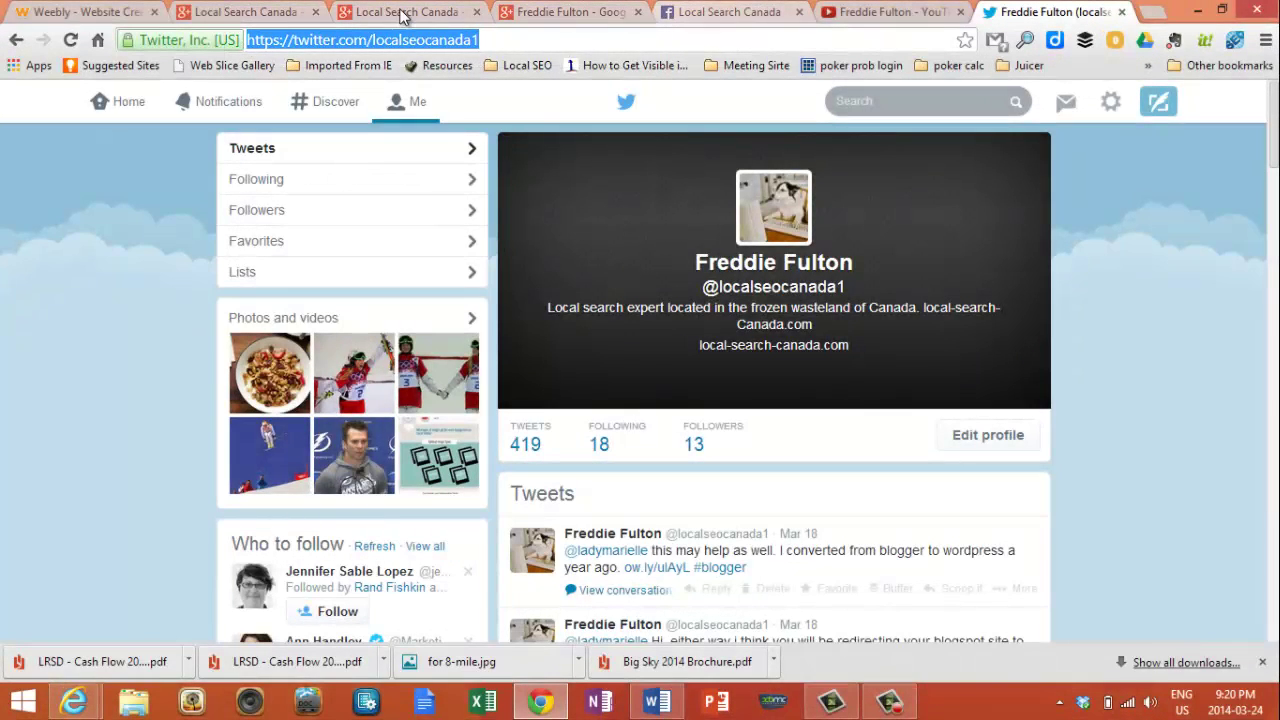
click(128, 14)
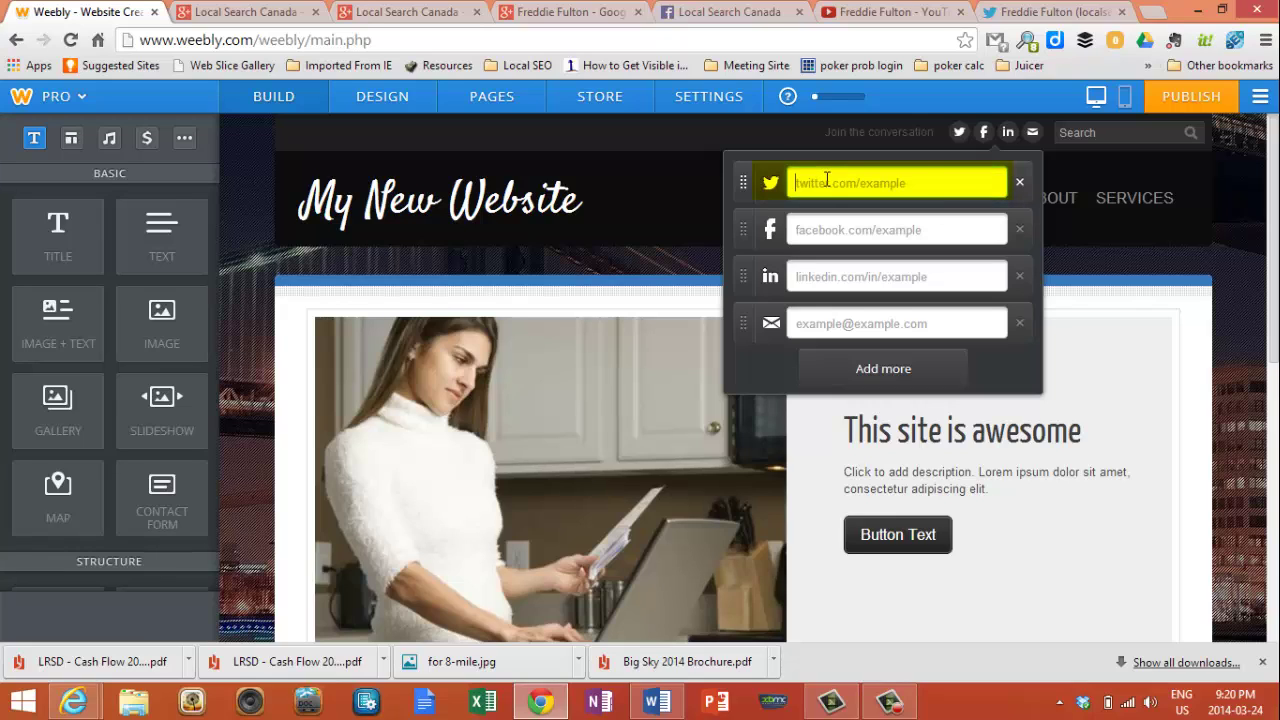
- Paste the Twitter profile address into the Twitter link and the Facebook page address into the Facebook link
key(ctrl+v)
click(826, 229)
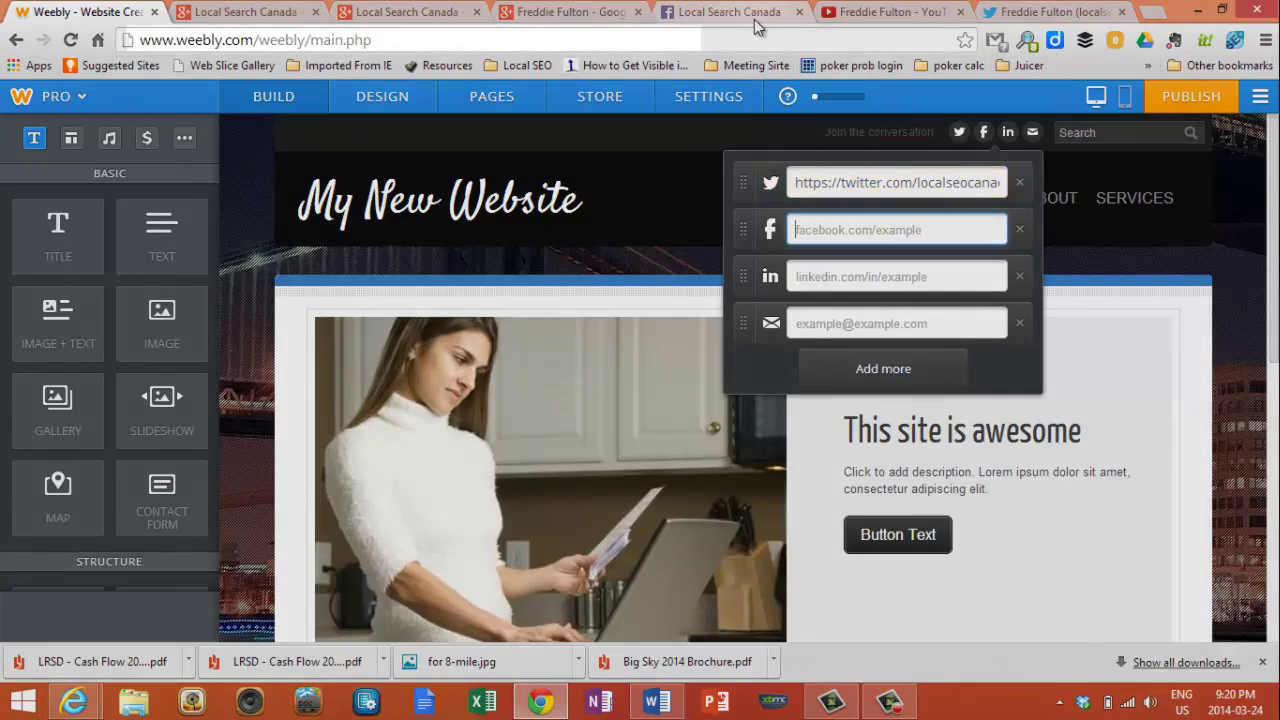
click(747, 15)
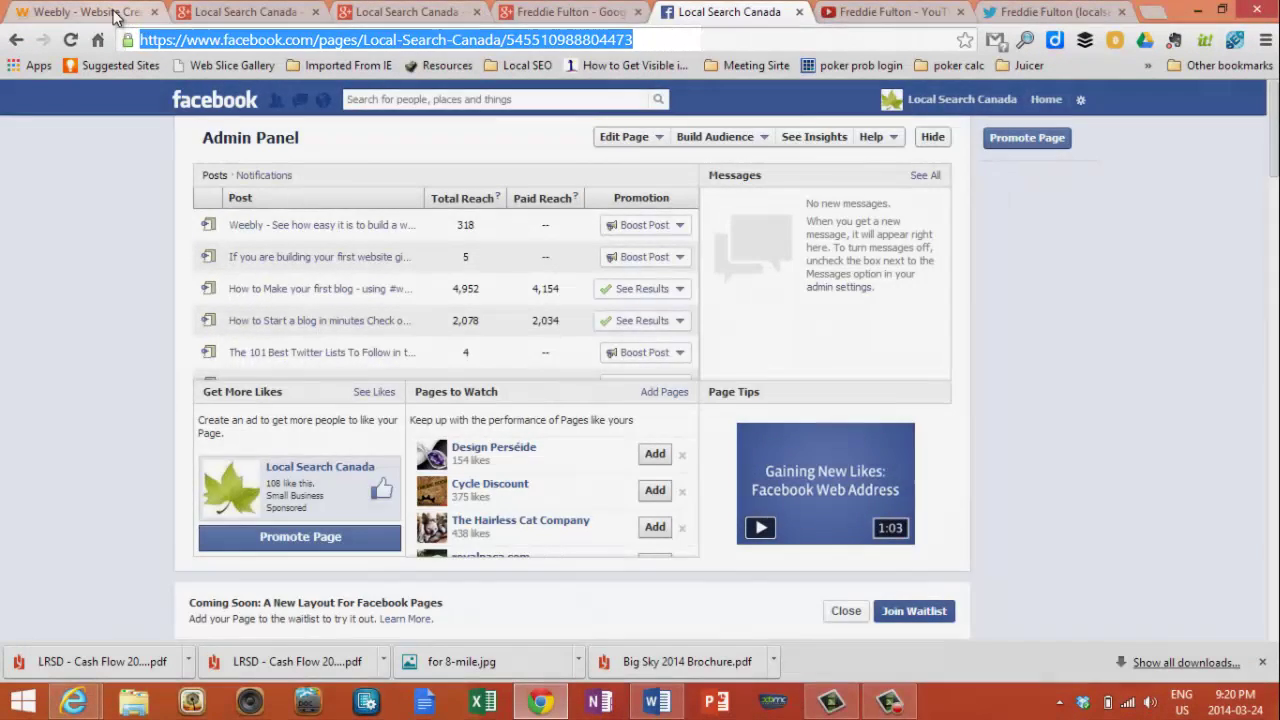
click(115, 13)
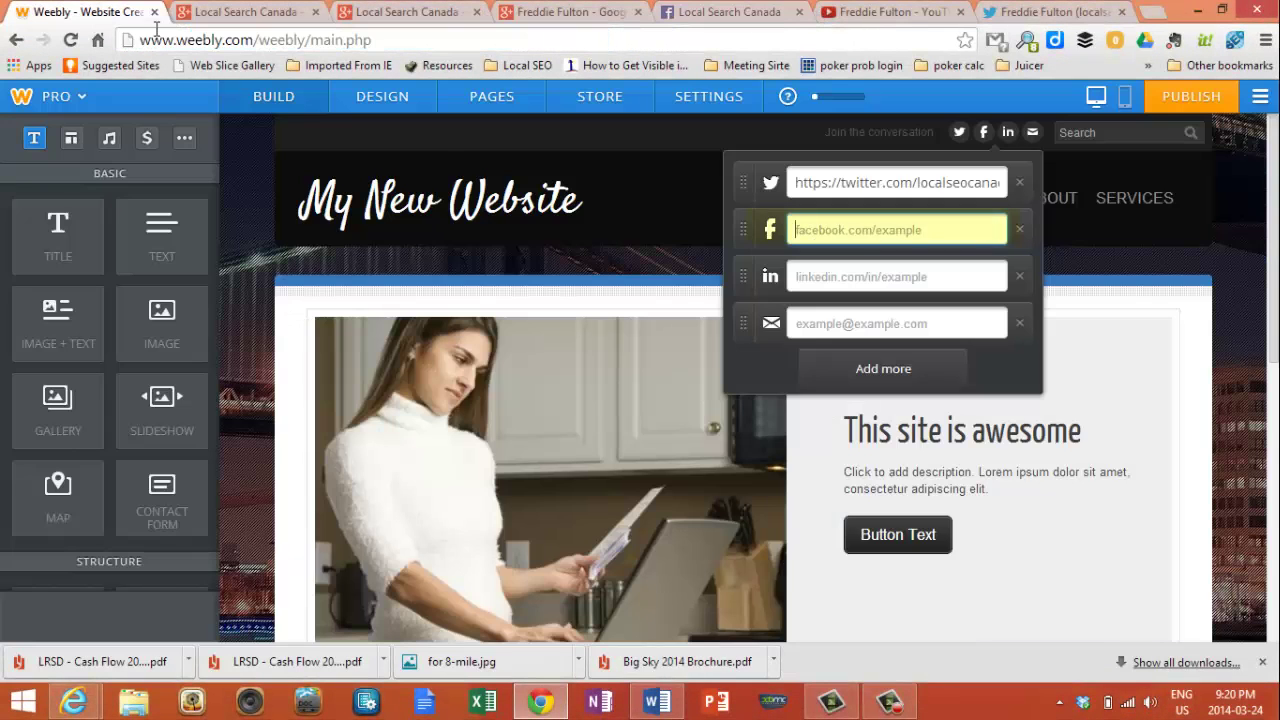
click(816, 224)
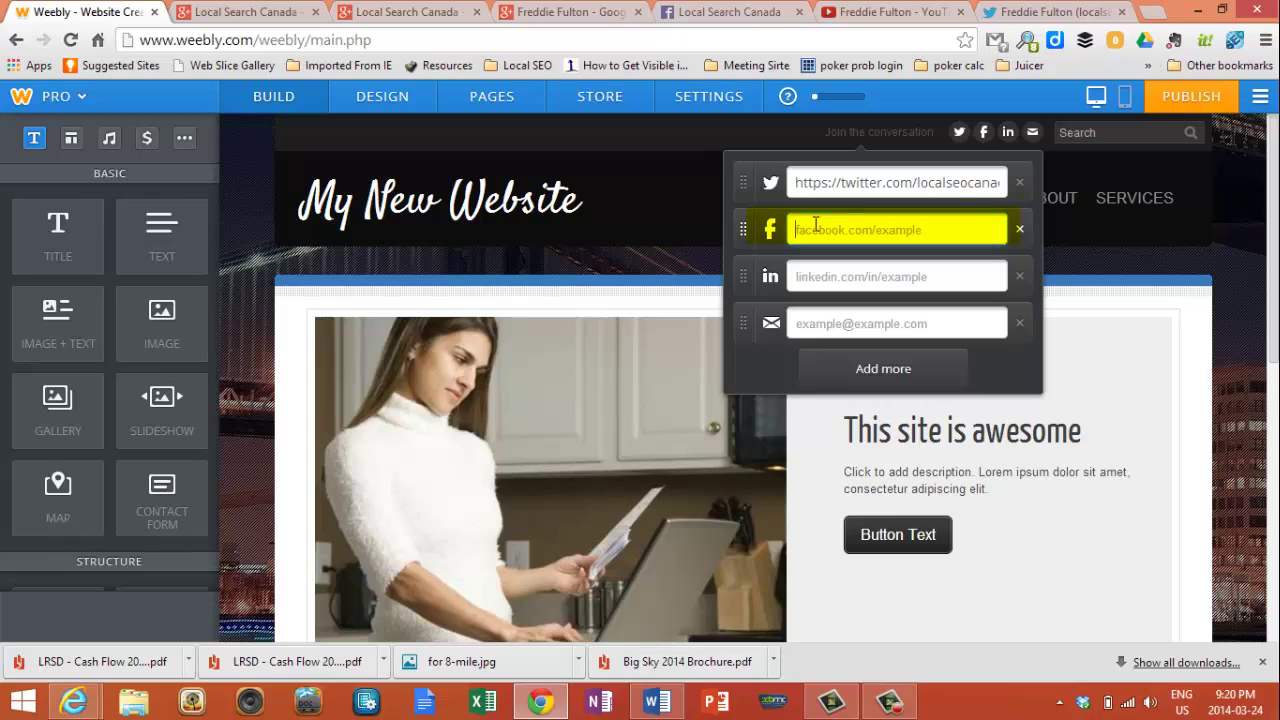
key(ctrl+v)
- Remove the LinkedIn link and enter the site's contact email in the email link
click(818, 280)
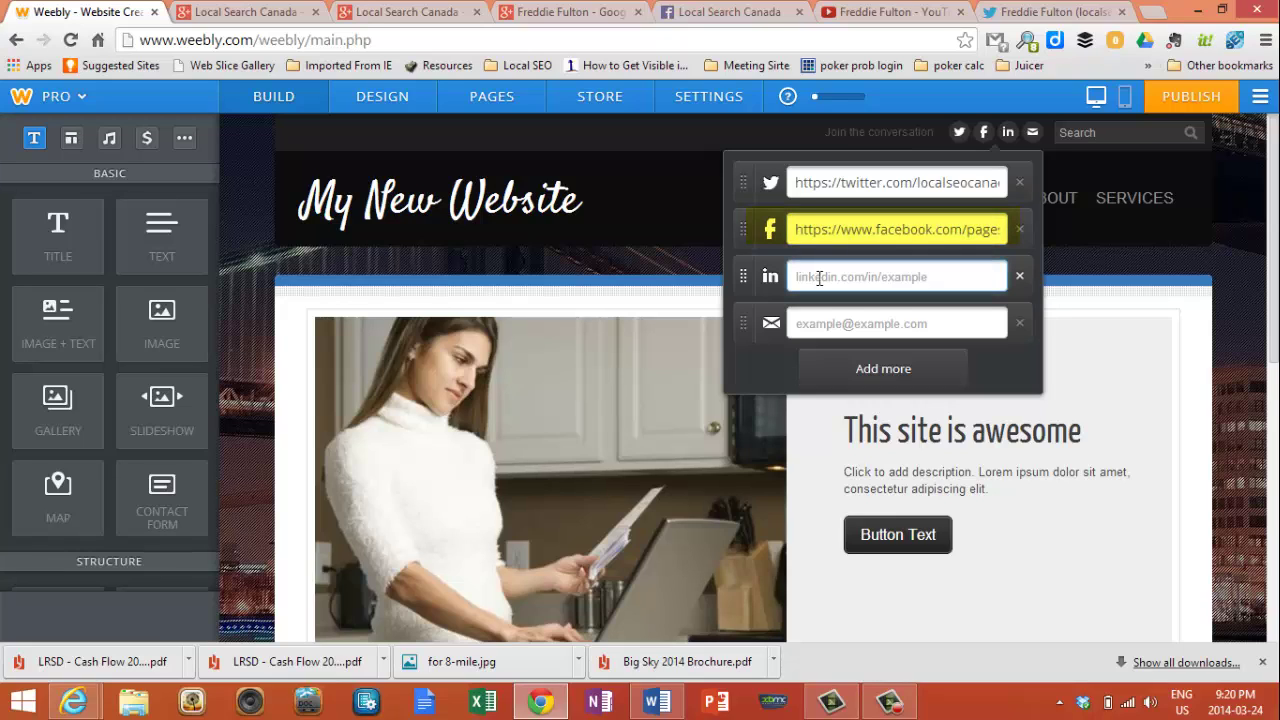
click(1020, 279)
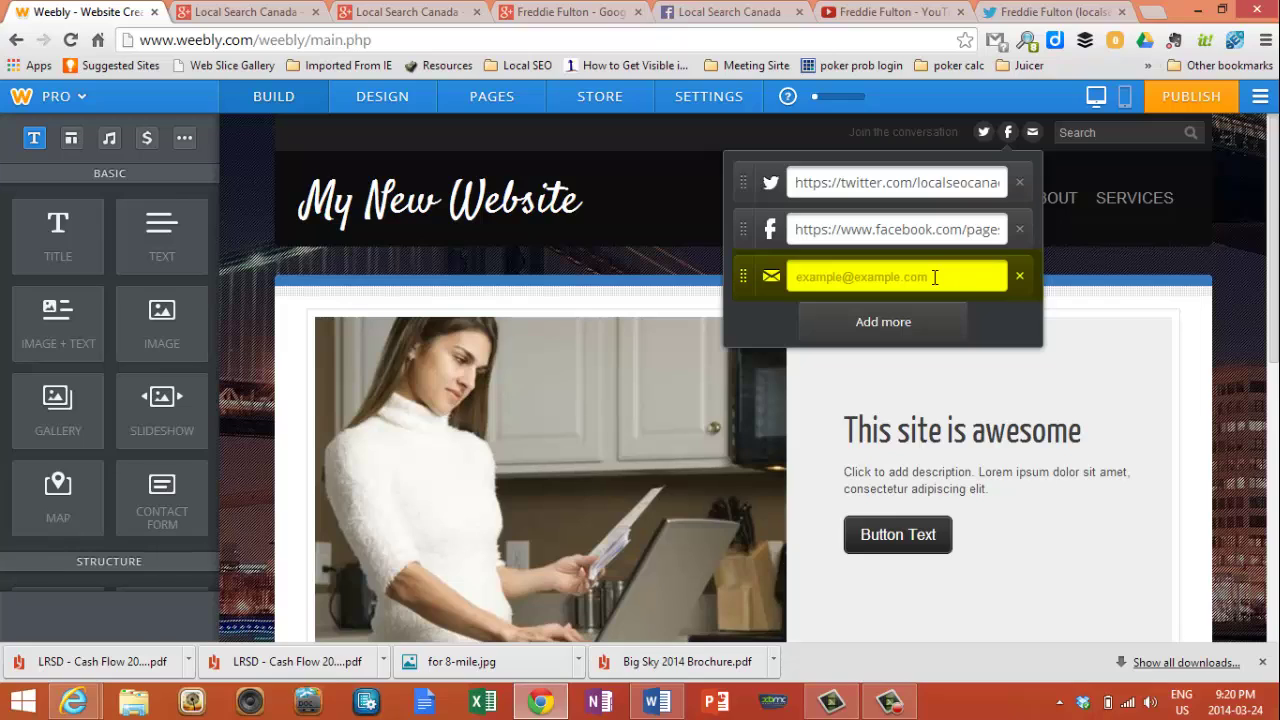
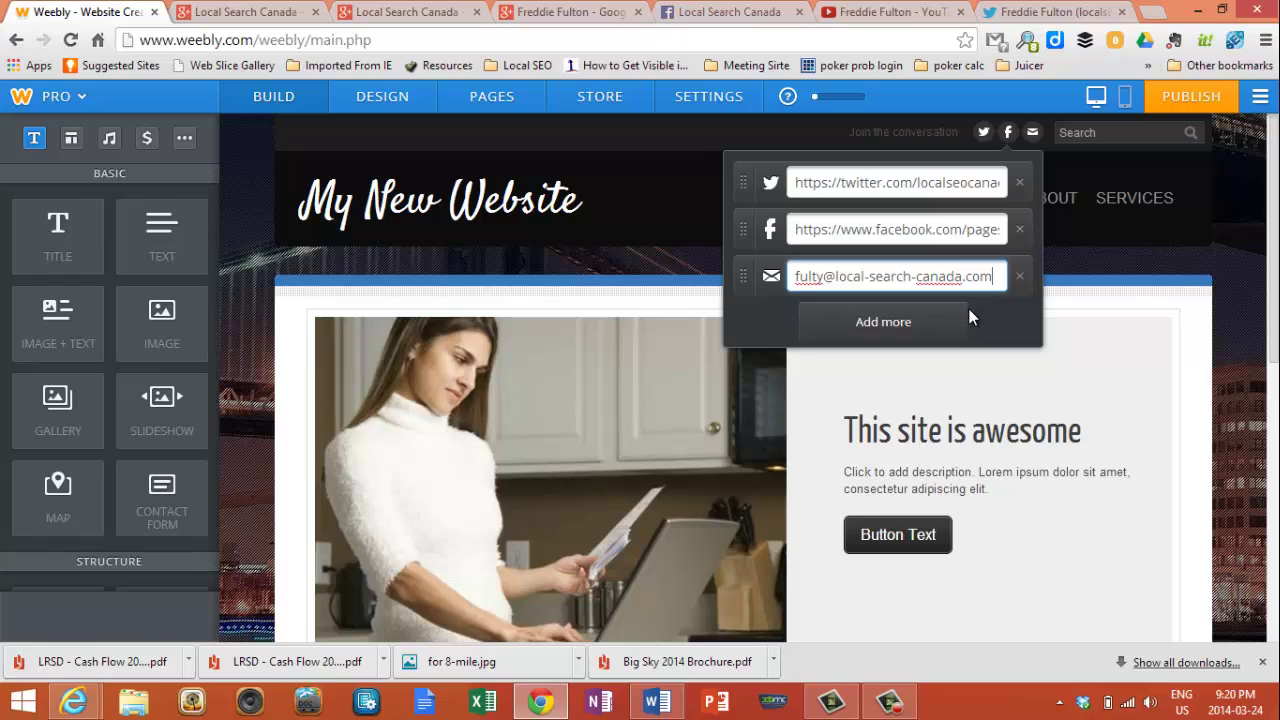
- Add an empty Google+ link row to the header social icons
click(944, 322)
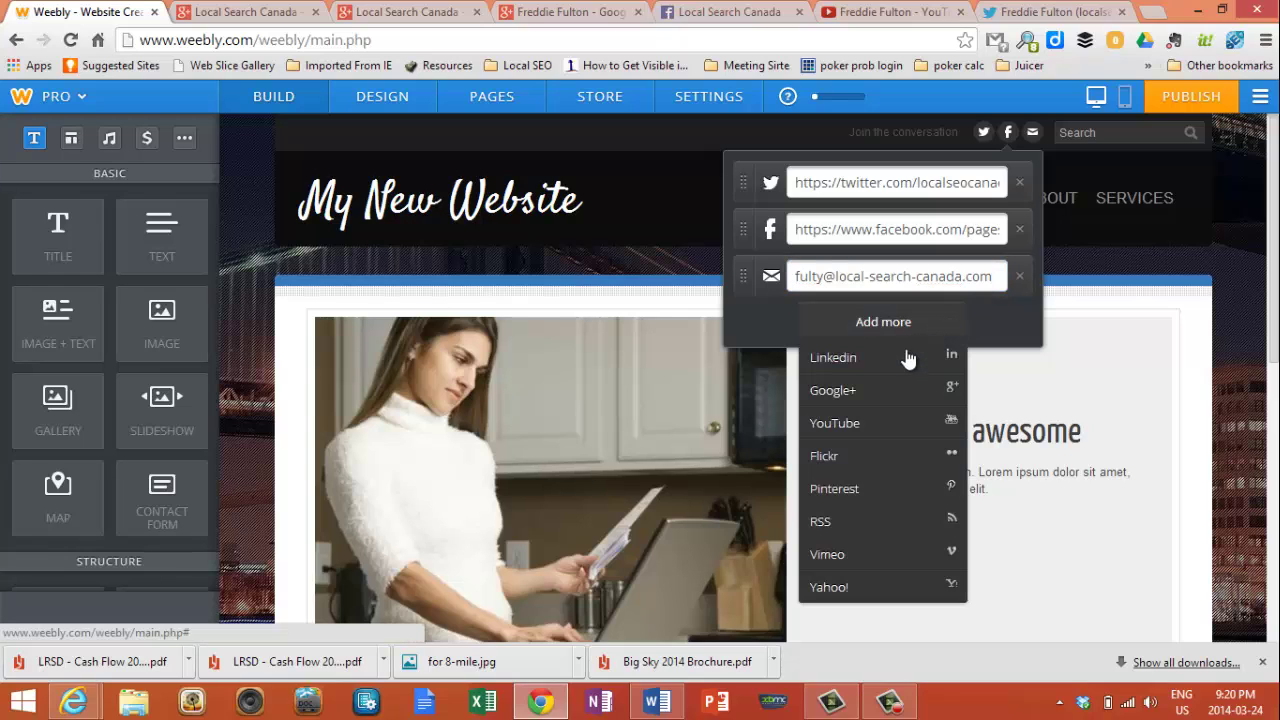
click(880, 390)
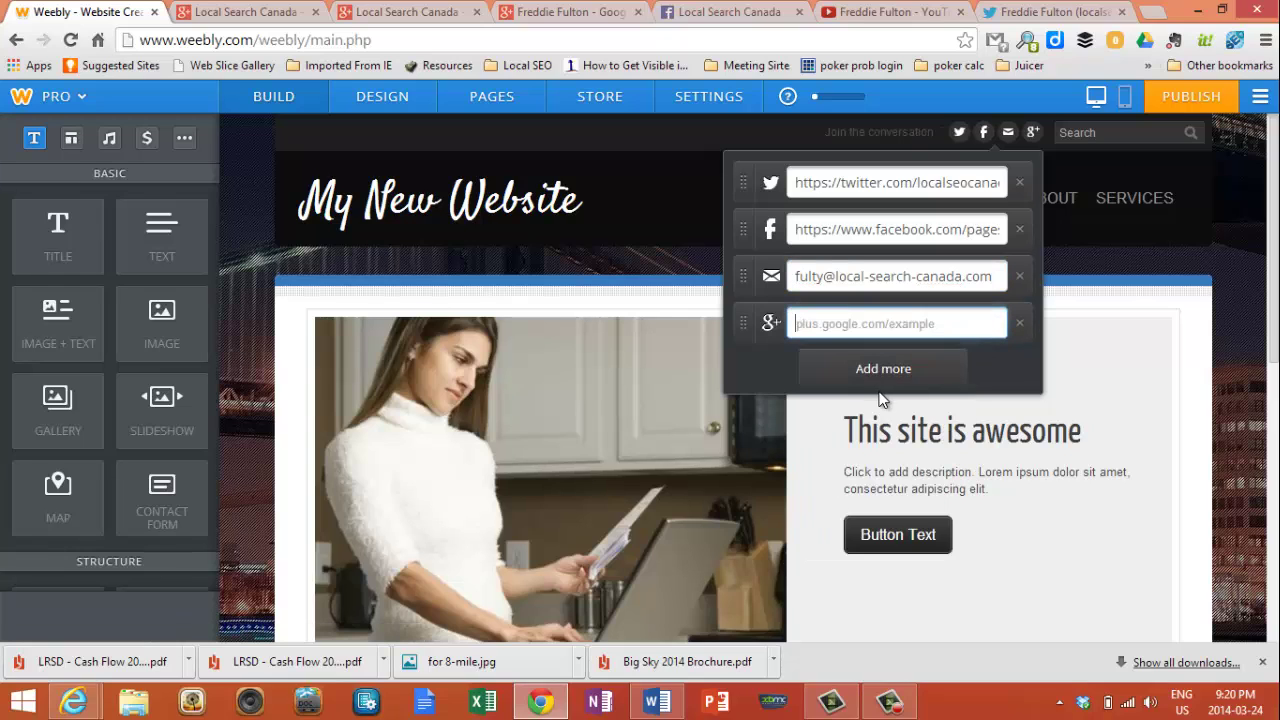
click(266, 18)
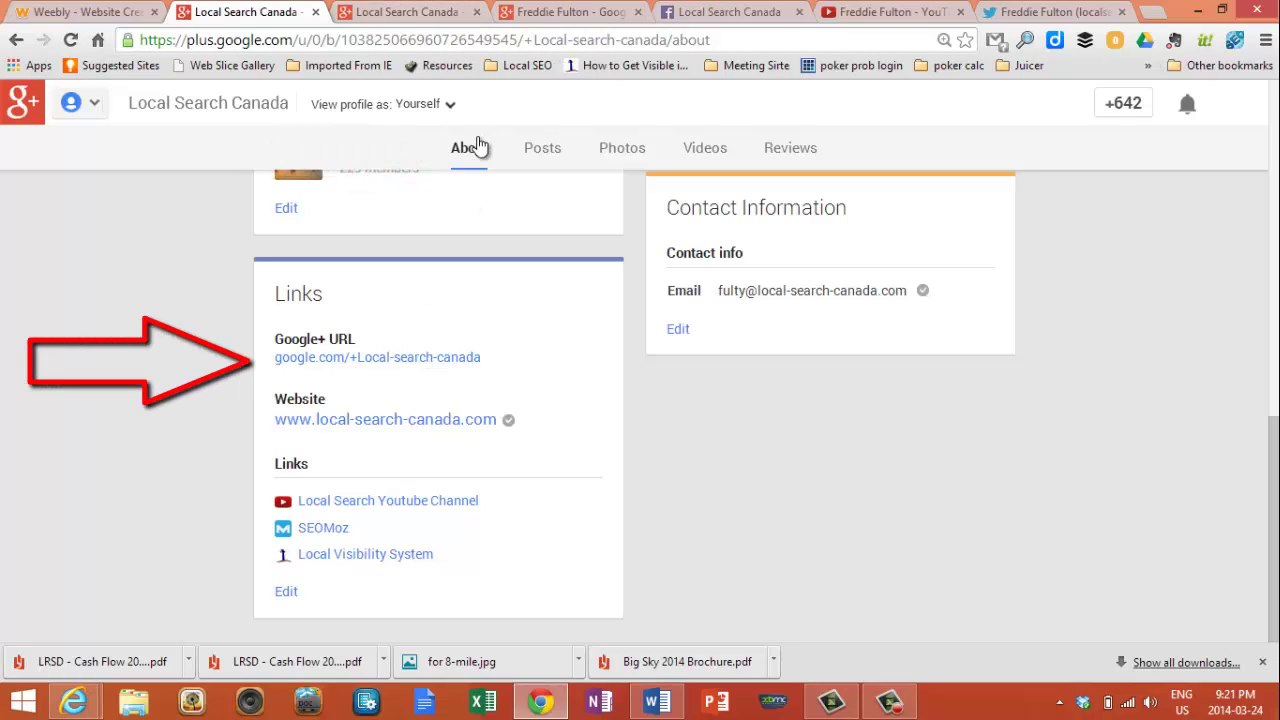
- Copy the Google+ page's posts address, plus.google.com/+Local-search-canada/posts, and return to Weebly
click(445, 360)
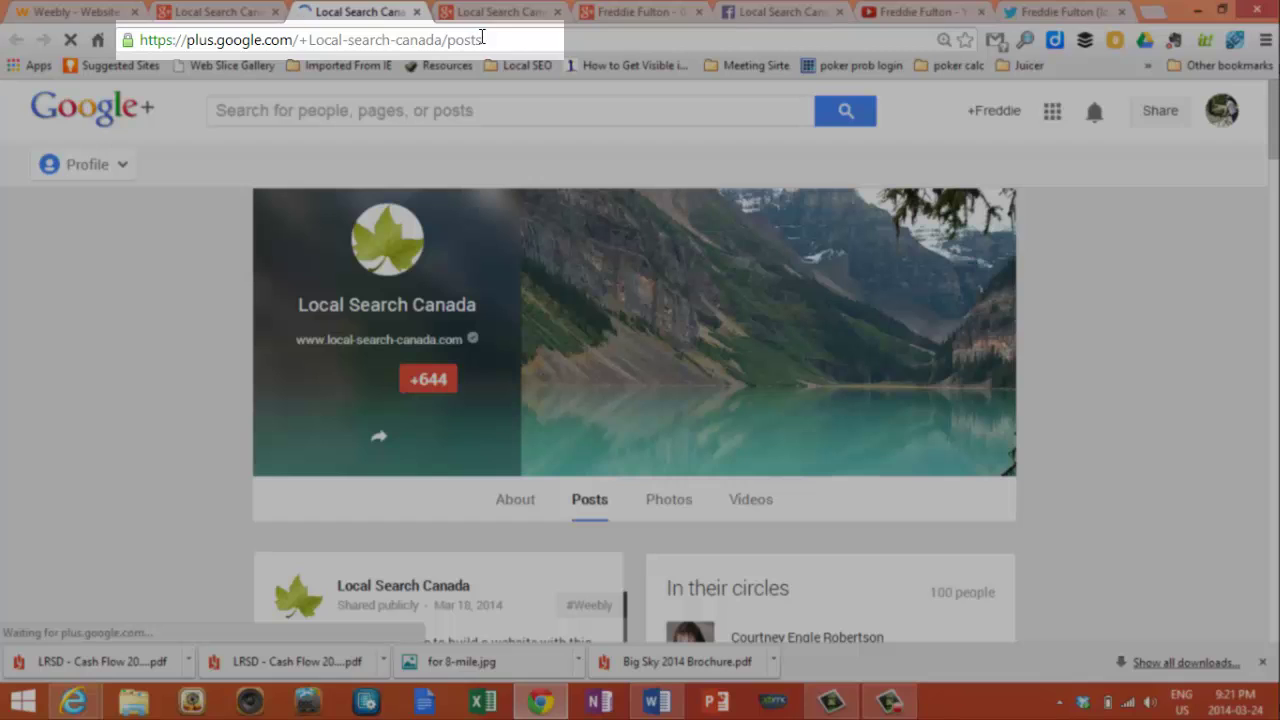
click(481, 37)
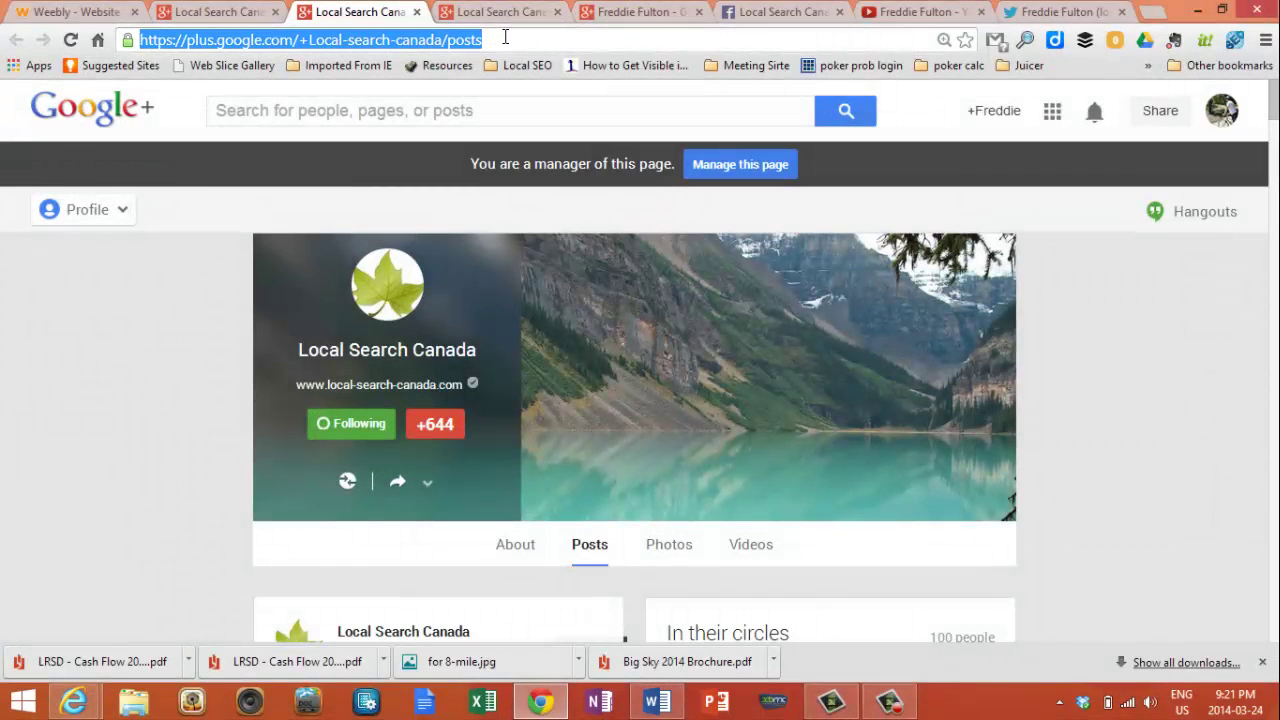
click(92, 13)
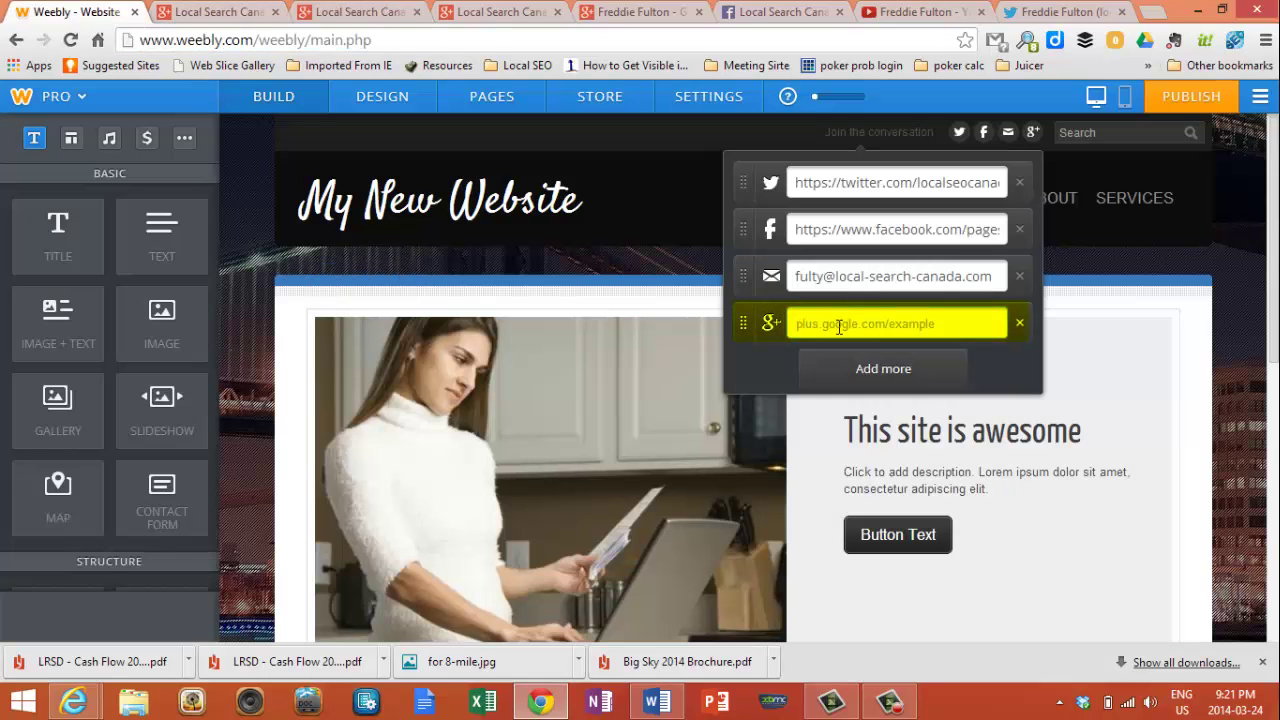
- Paste the Google+ posts address into the Google+ link and add an empty YouTube link
key(ctrl+v)
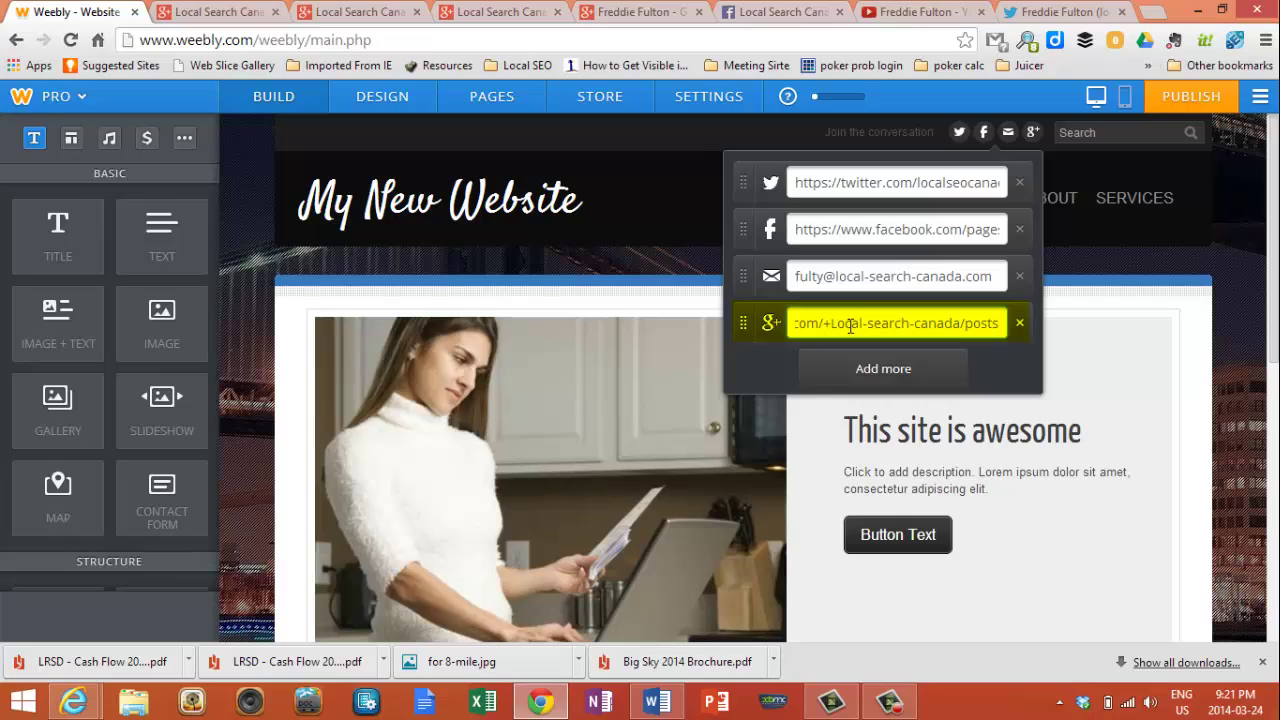
click(945, 368)
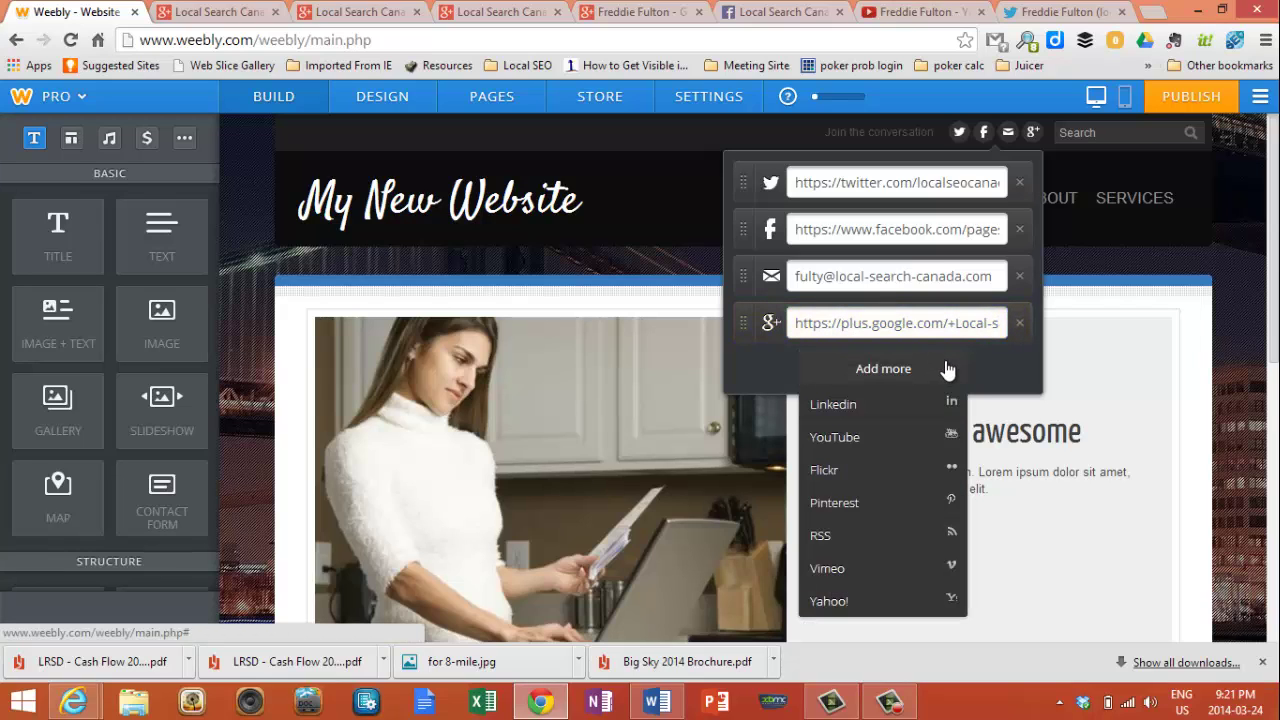
click(877, 436)
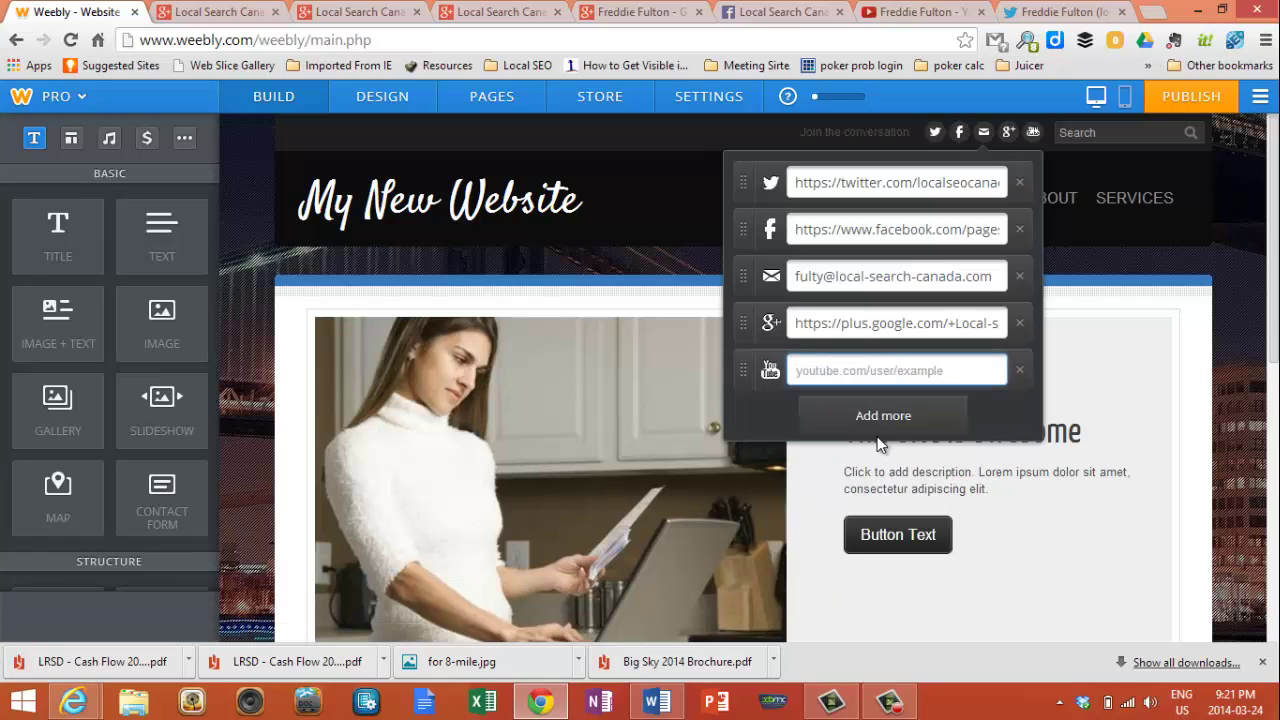
click(885, 18)
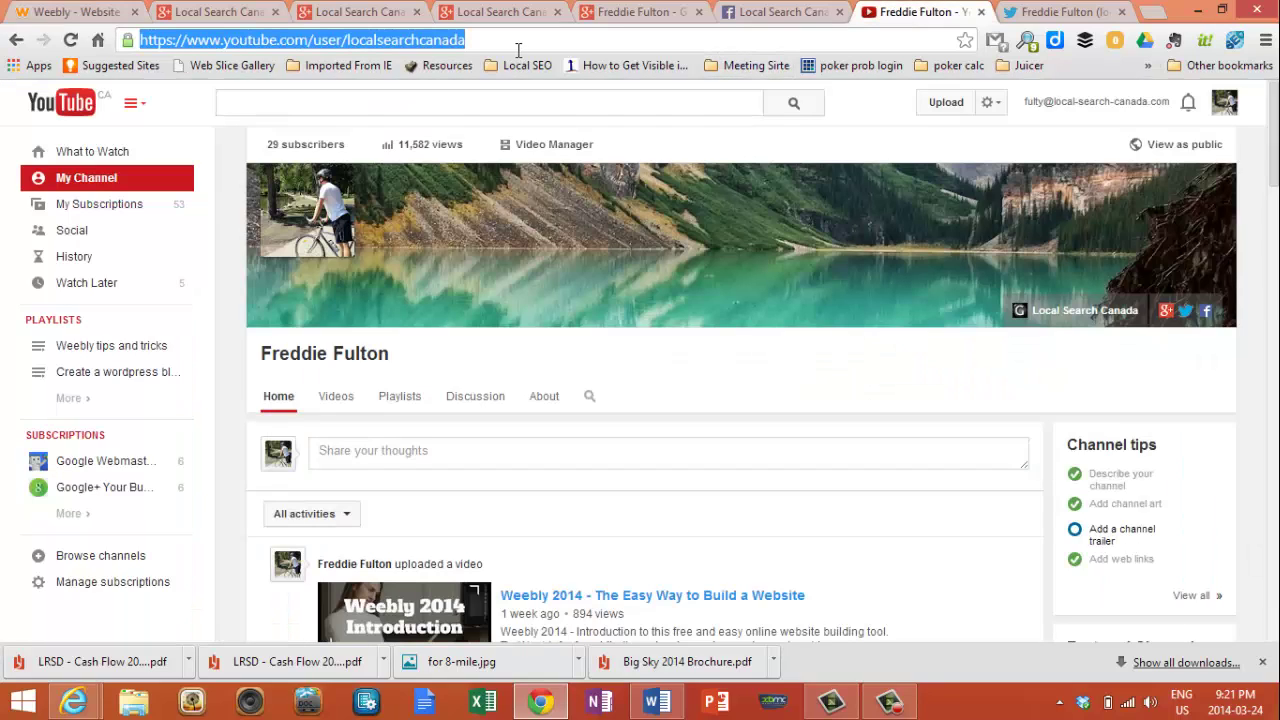
- Copy the YouTube channel's user address, youtube.com/user/localsearchcanada, and return to Weebly
click(121, 183)
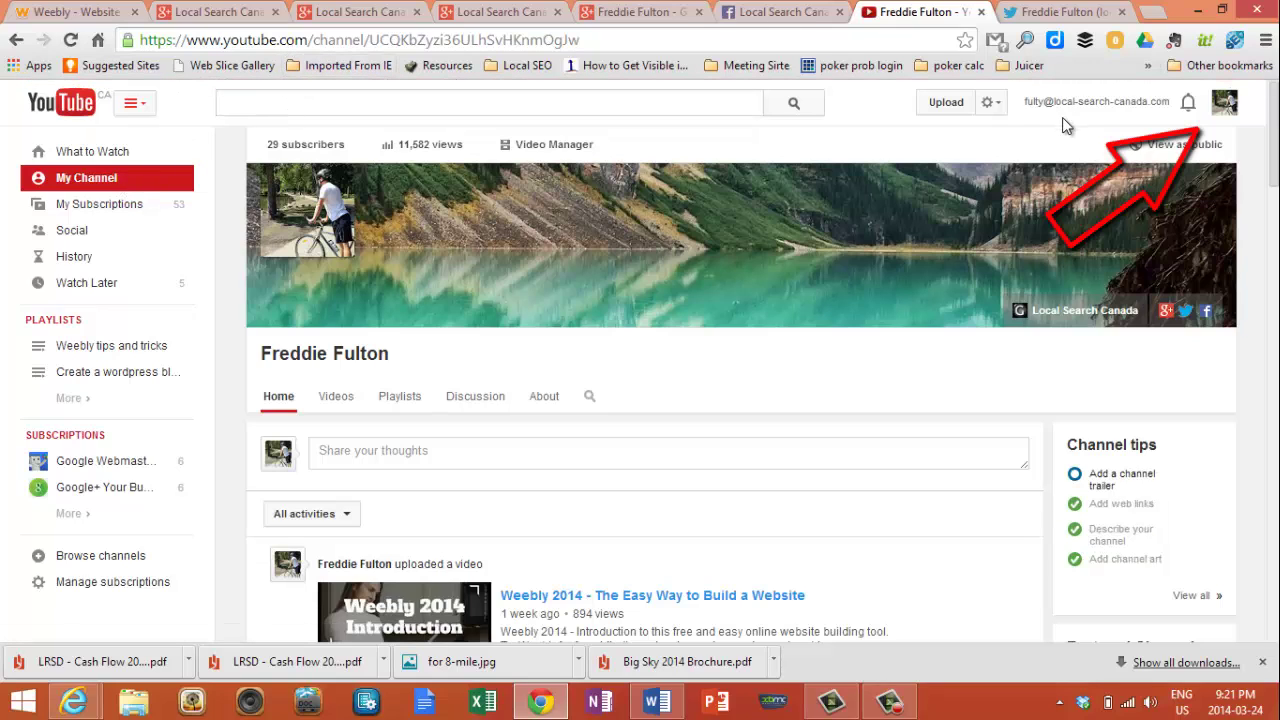
click(1222, 104)
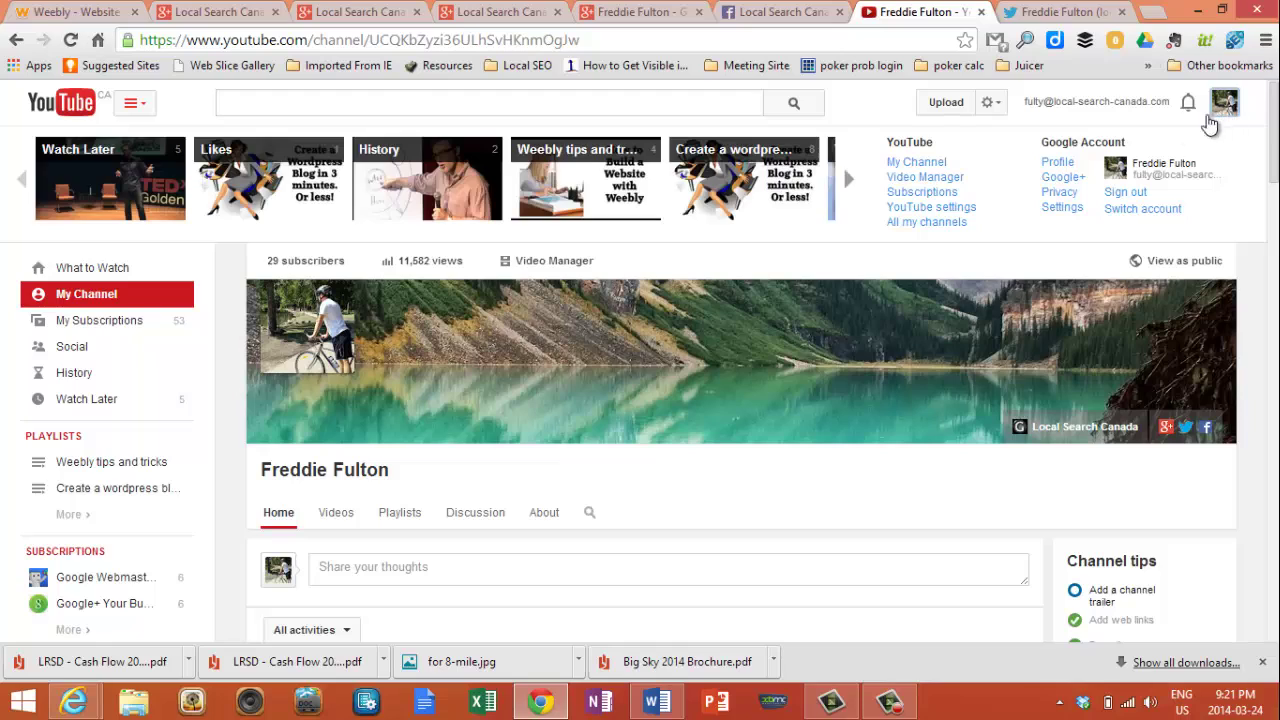
click(938, 166)
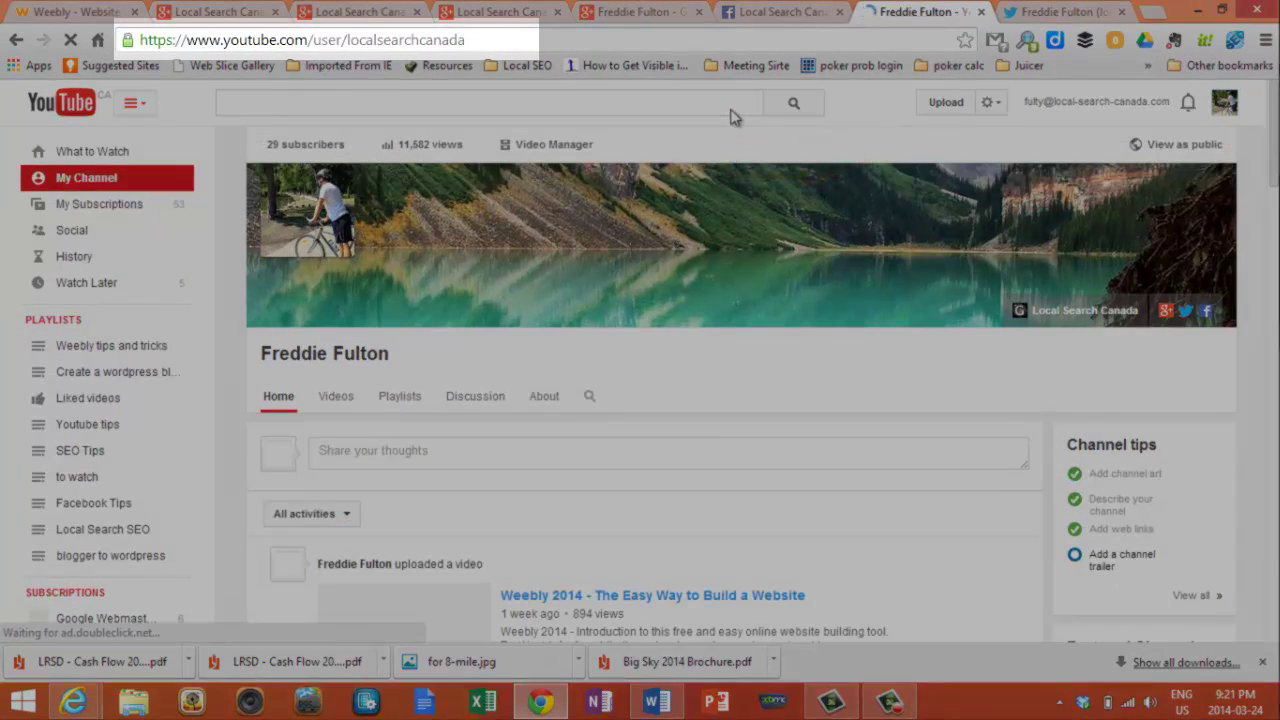
click(466, 41)
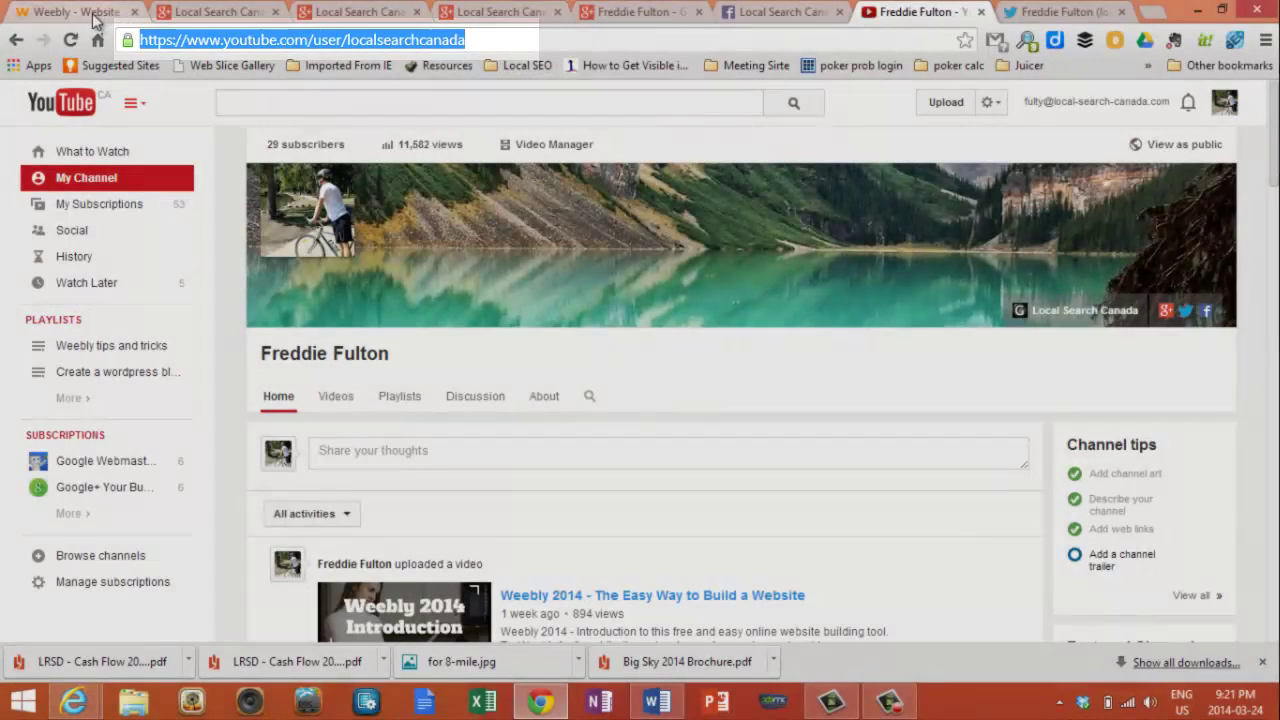
click(94, 16)
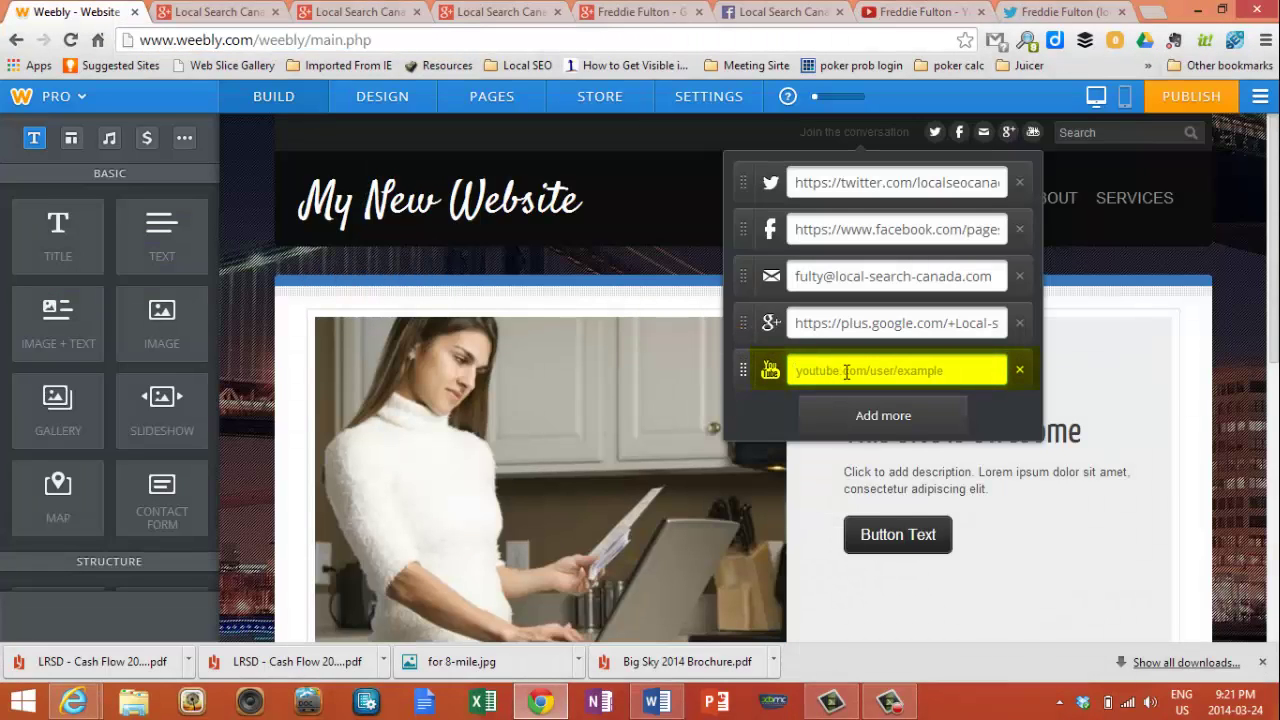
- Paste the YouTube channel address into the YouTube link, close the editor, and recheck the five icons
key(ctrl+v)
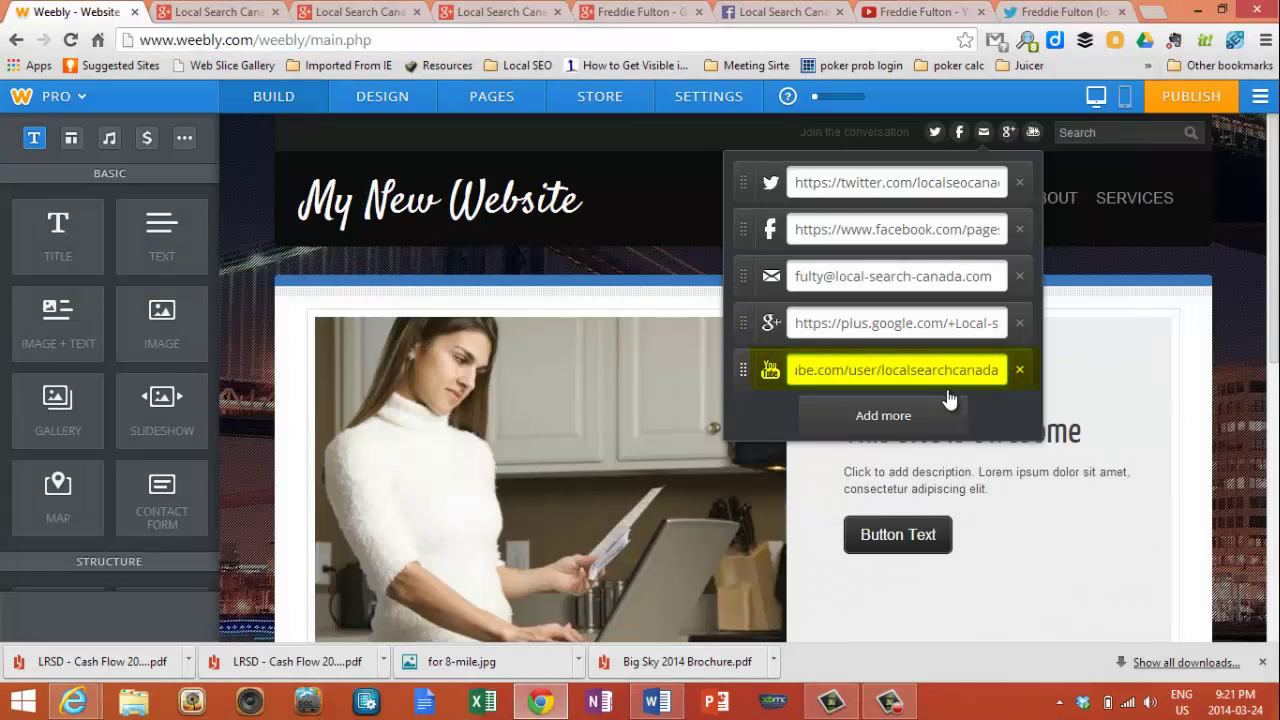
click(1003, 416)
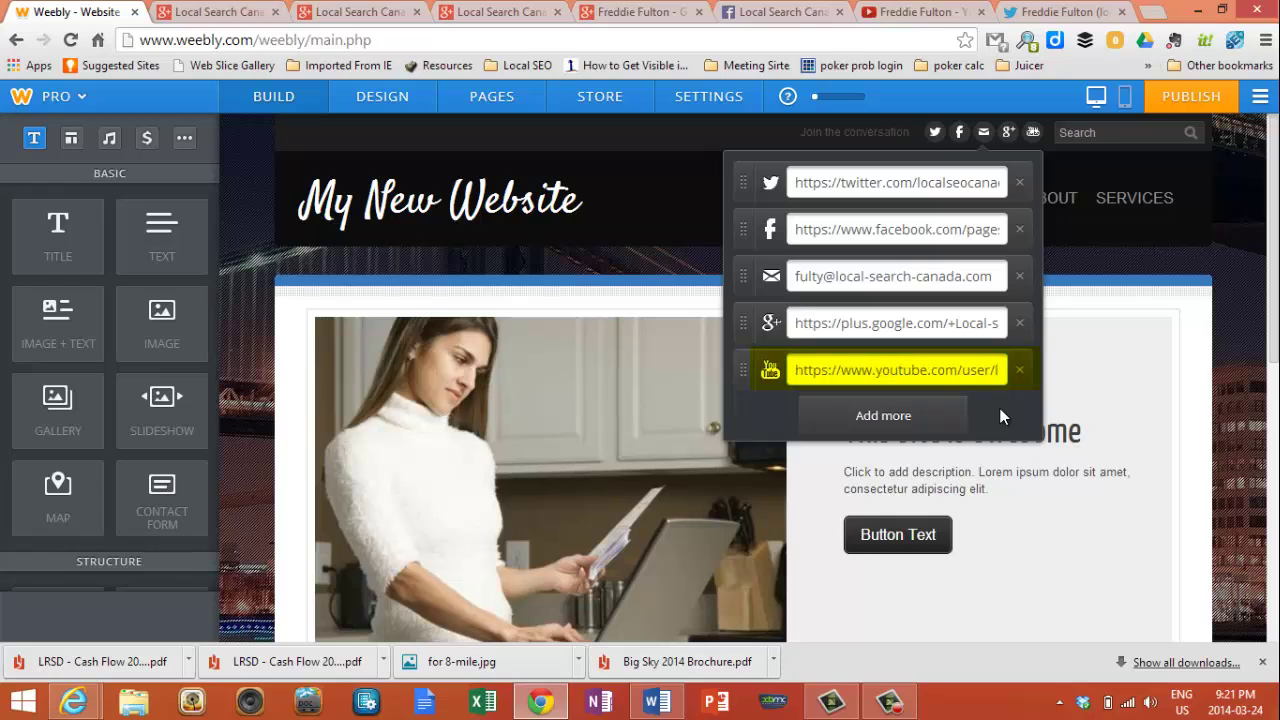
click(1121, 296)
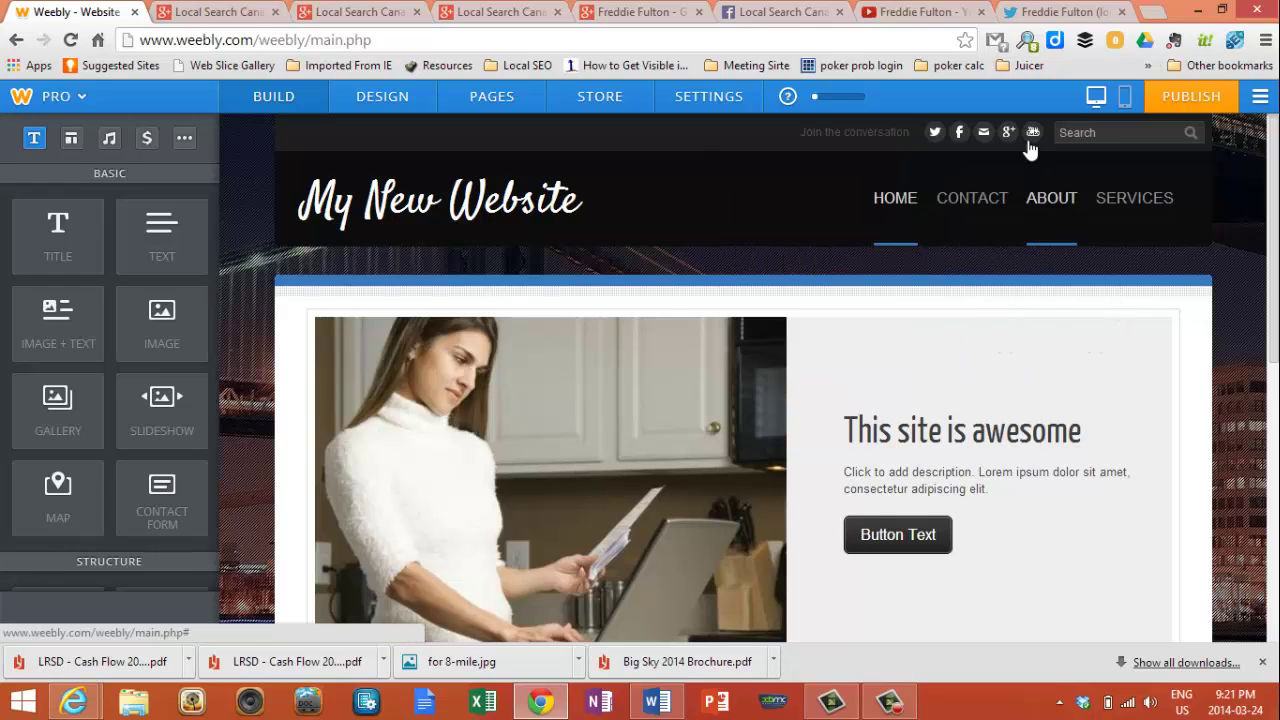
click(1031, 137)
click(1113, 214)
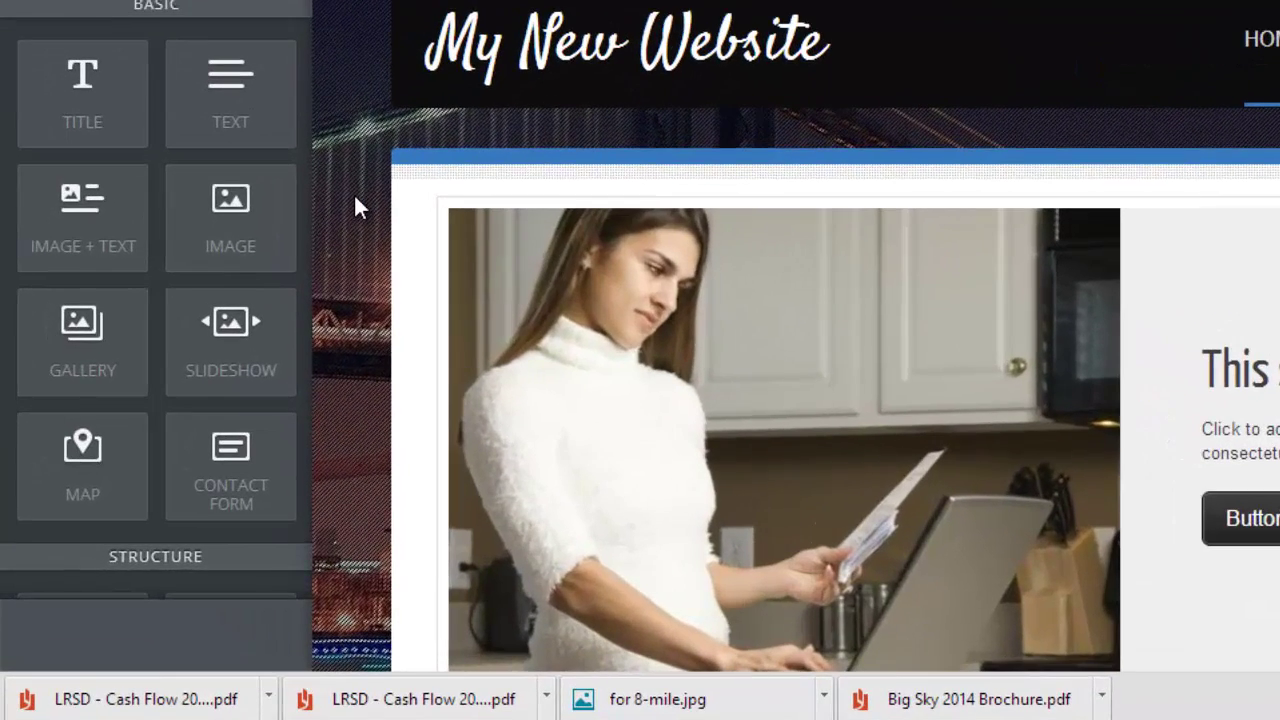
- Drag a Social Icons element from the Build panel's MORE section below the existing icon row
scroll(330, 222, down, 3)
scroll(356, 200, down, 3)
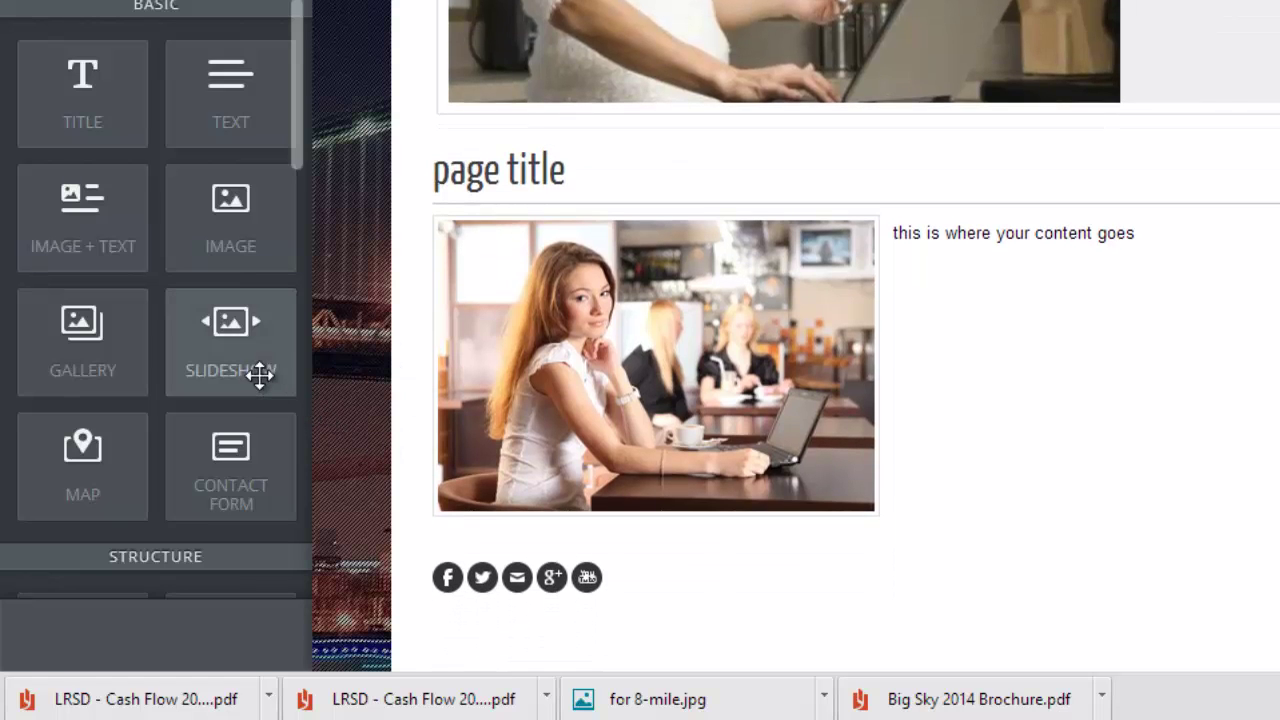
scroll(259, 373, down, 5)
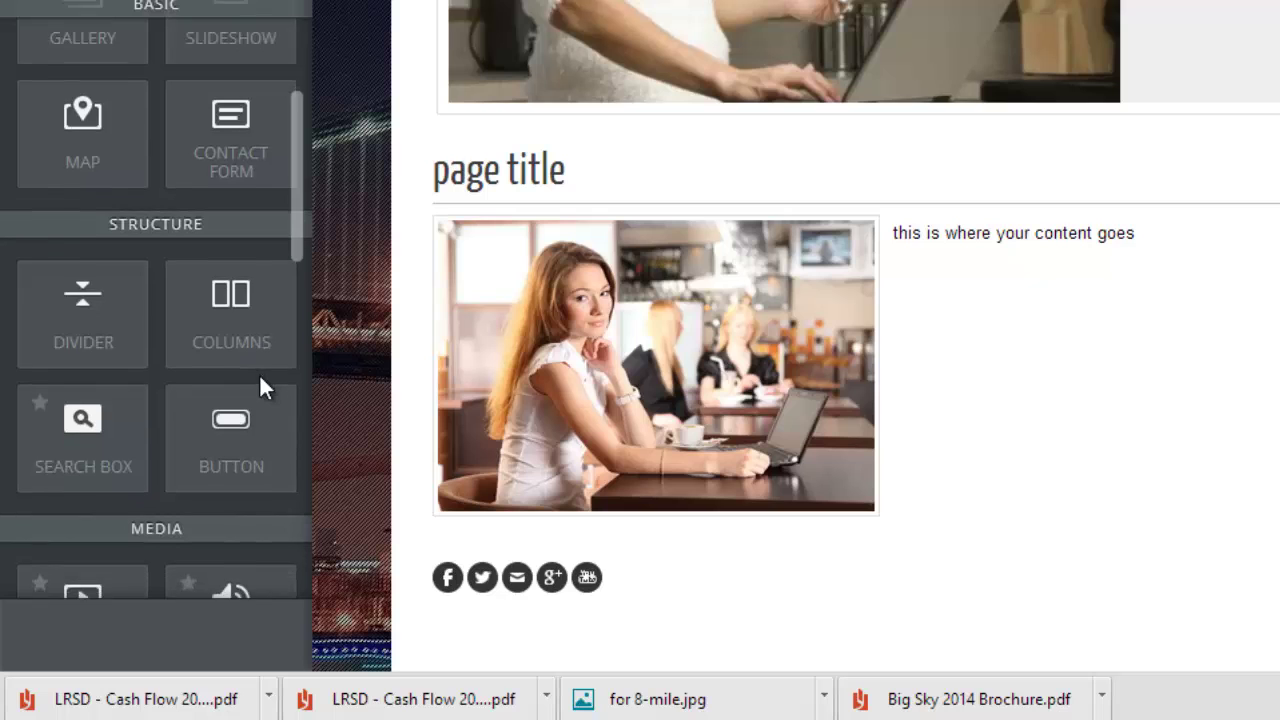
scroll(259, 373, down, 3)
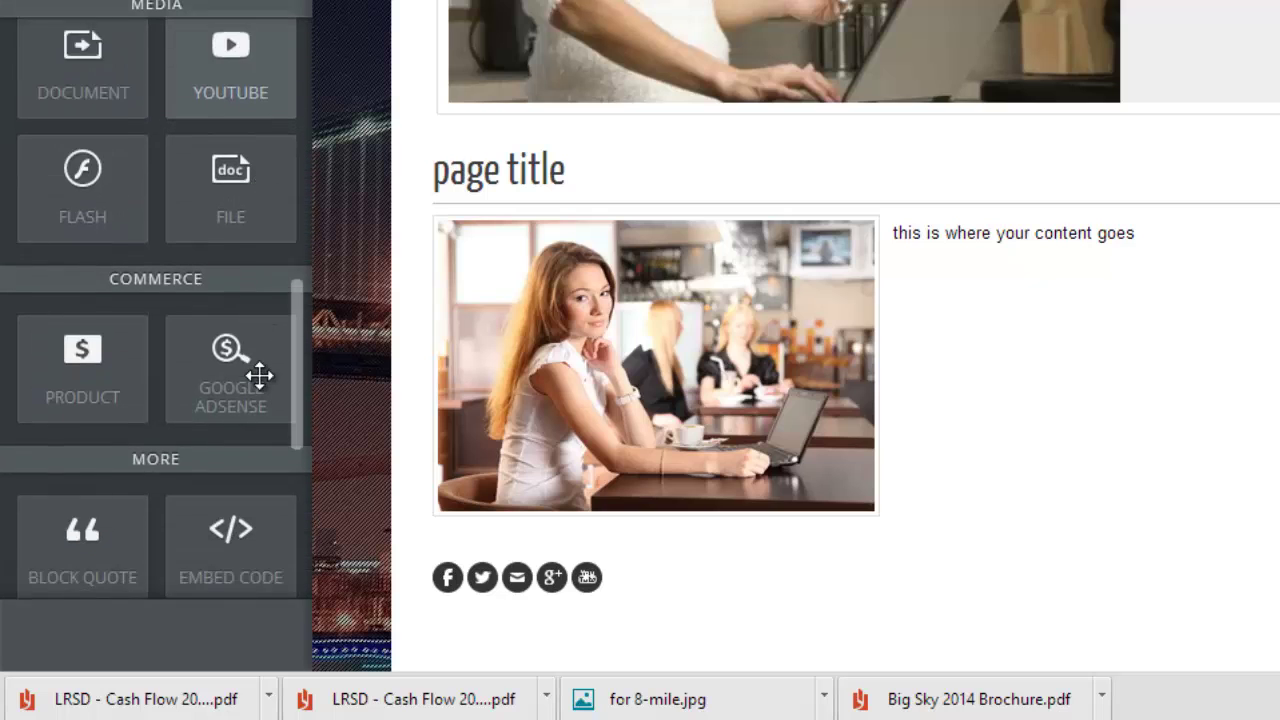
scroll(259, 375, down, 3)
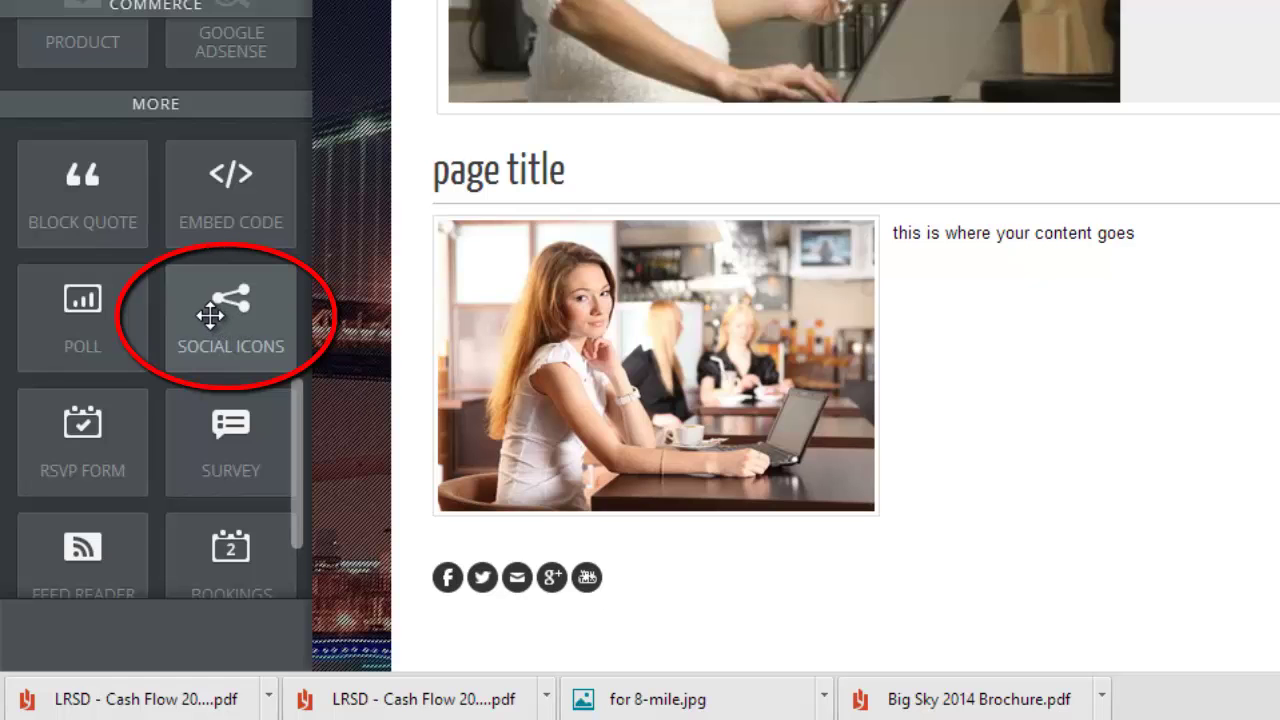
drag(257, 317, 846, 377)
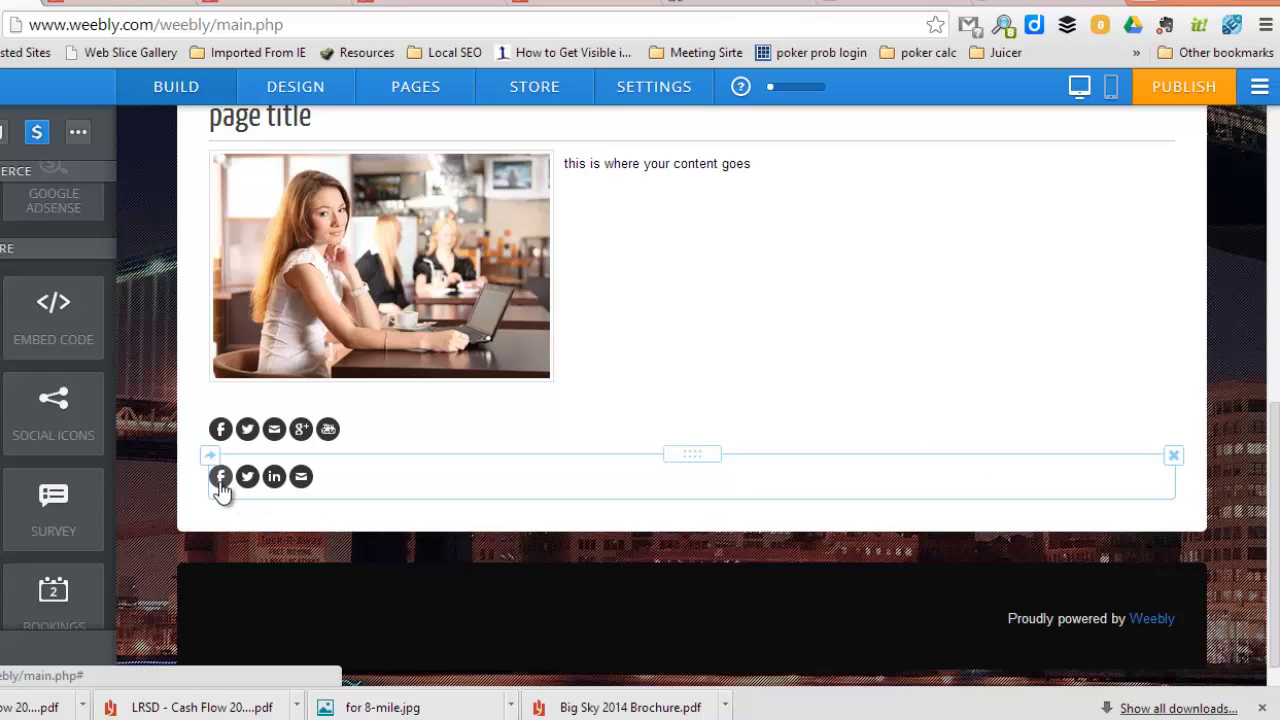
- Check the new default Social Icons block's links, then delete that block
click(222, 490)
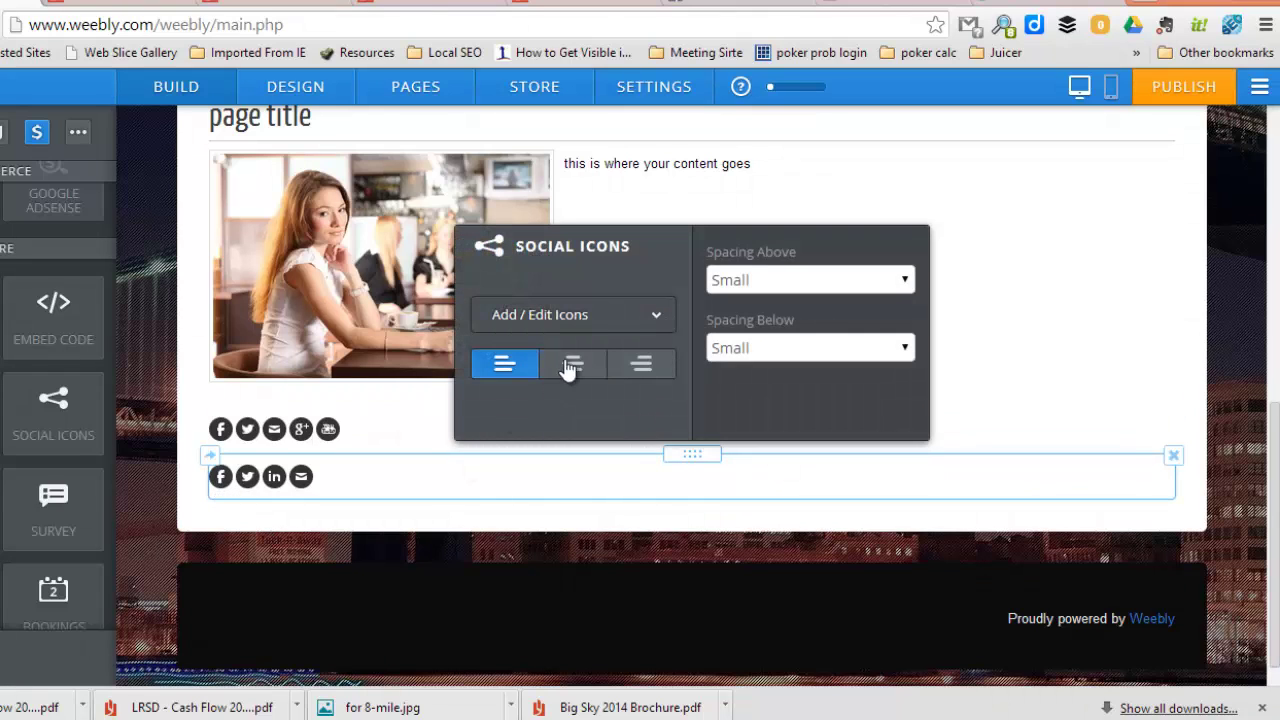
click(607, 318)
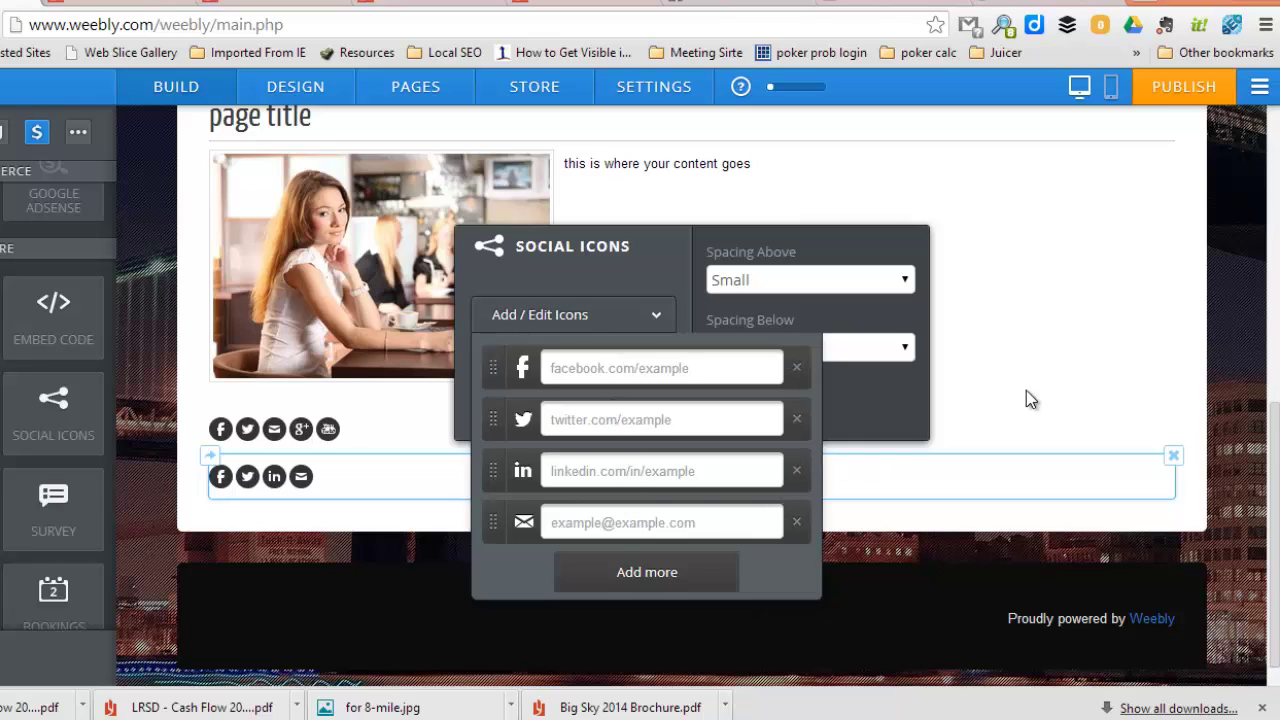
click(1171, 456)
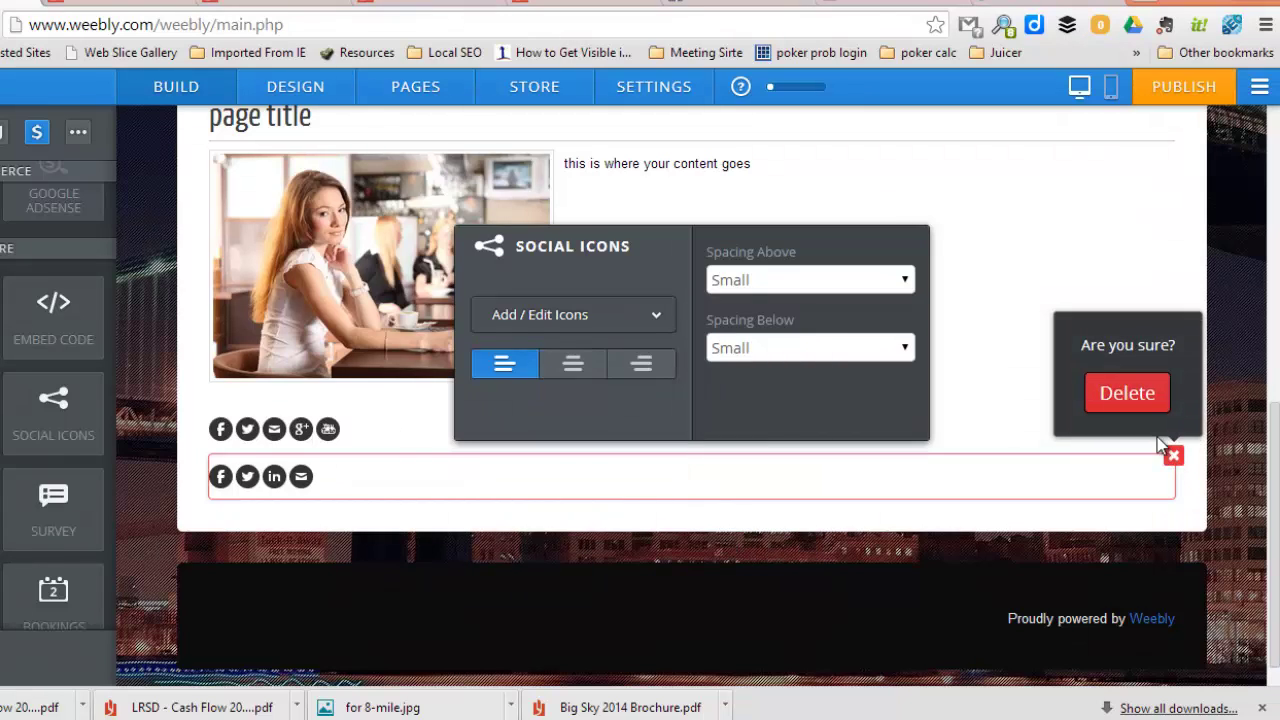
click(1137, 405)
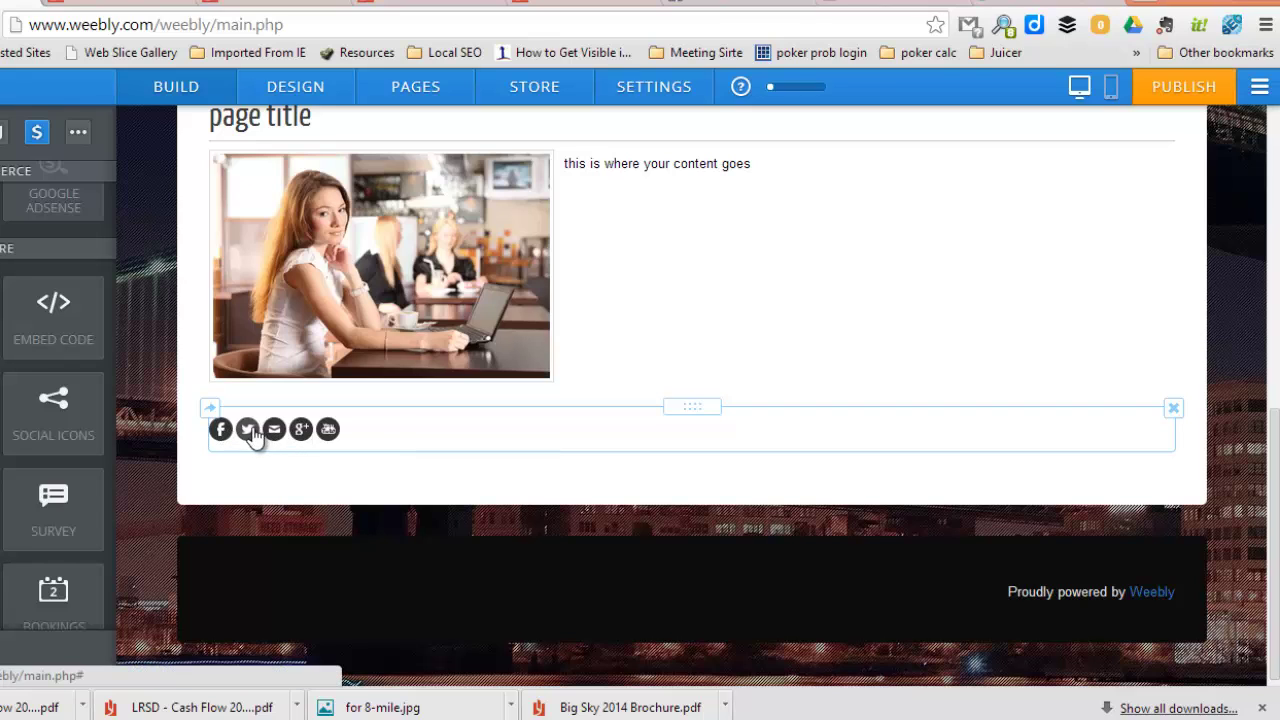
- Review the social icons block's links in its settings, then close them
click(248, 432)
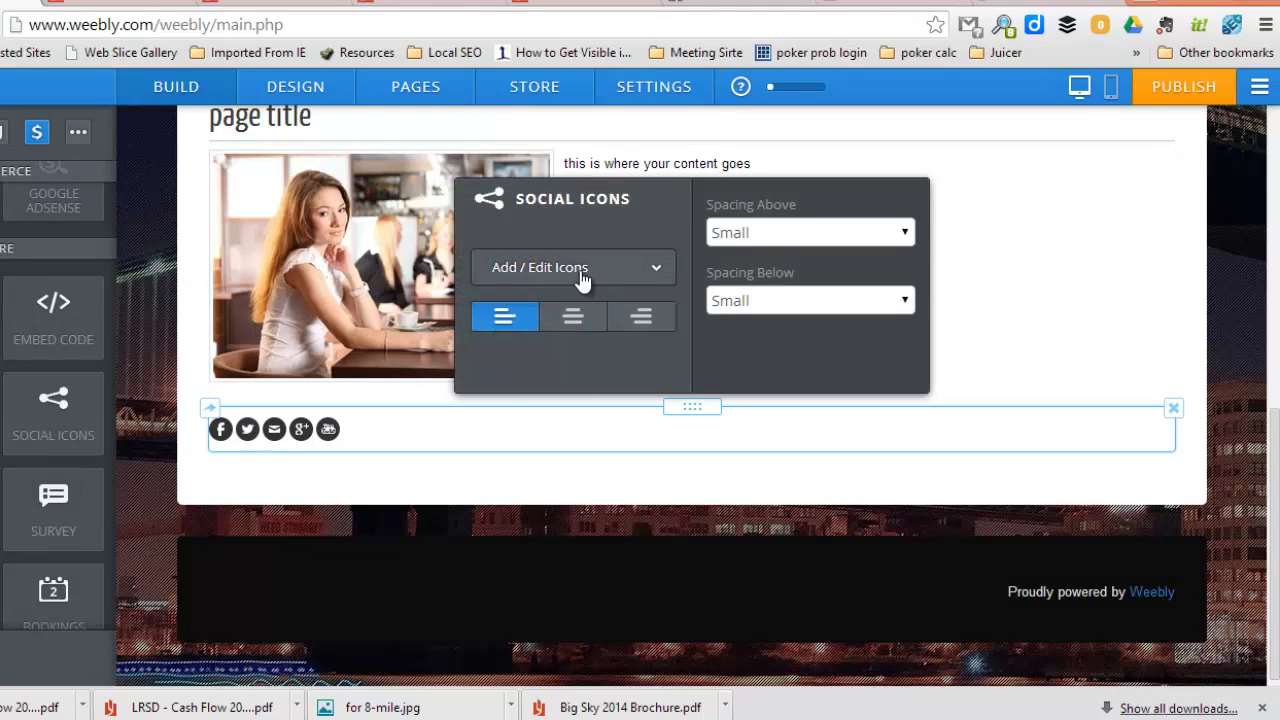
click(580, 272)
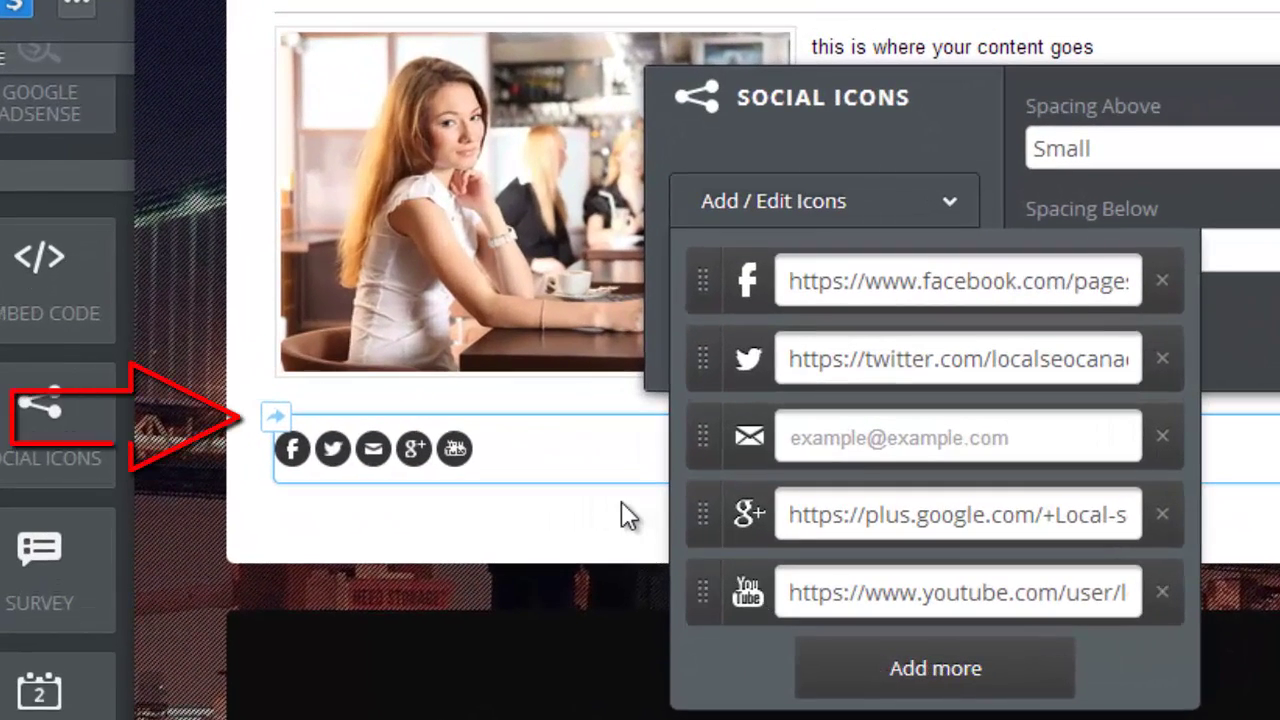
click(621, 503)
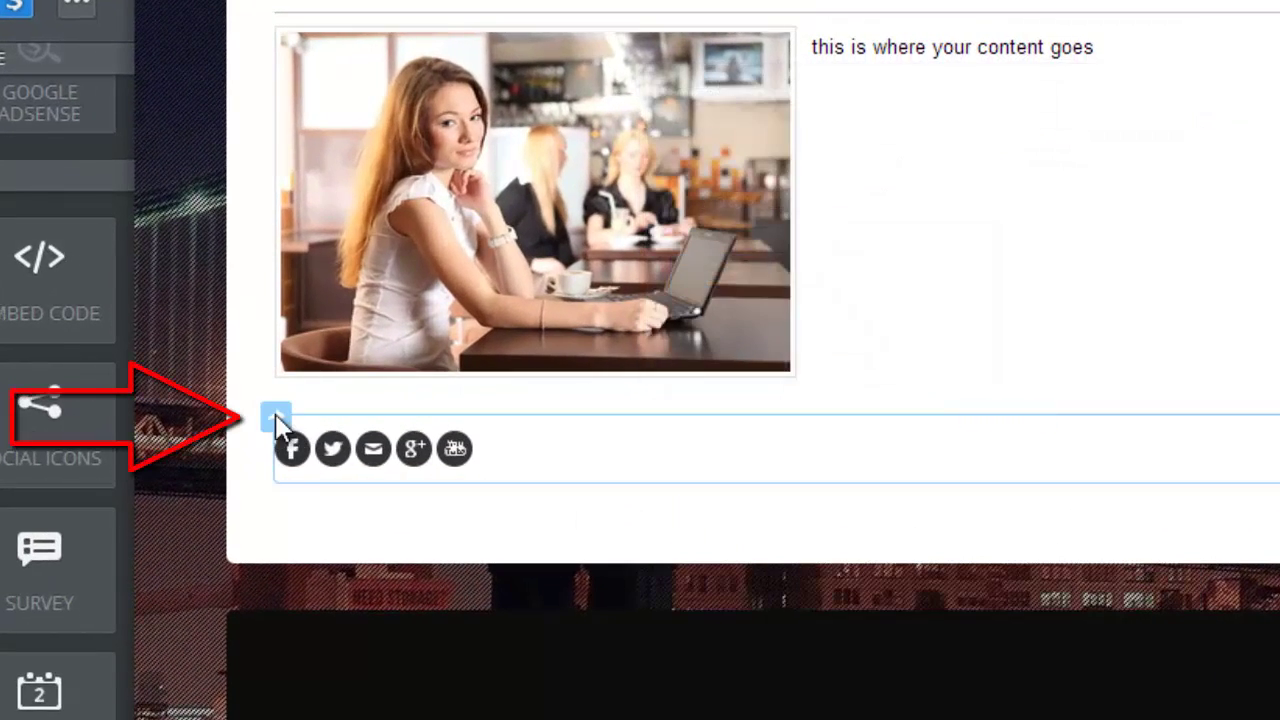
- Copy the five-icon social icons block onto this page, directly beneath the original
click(277, 420)
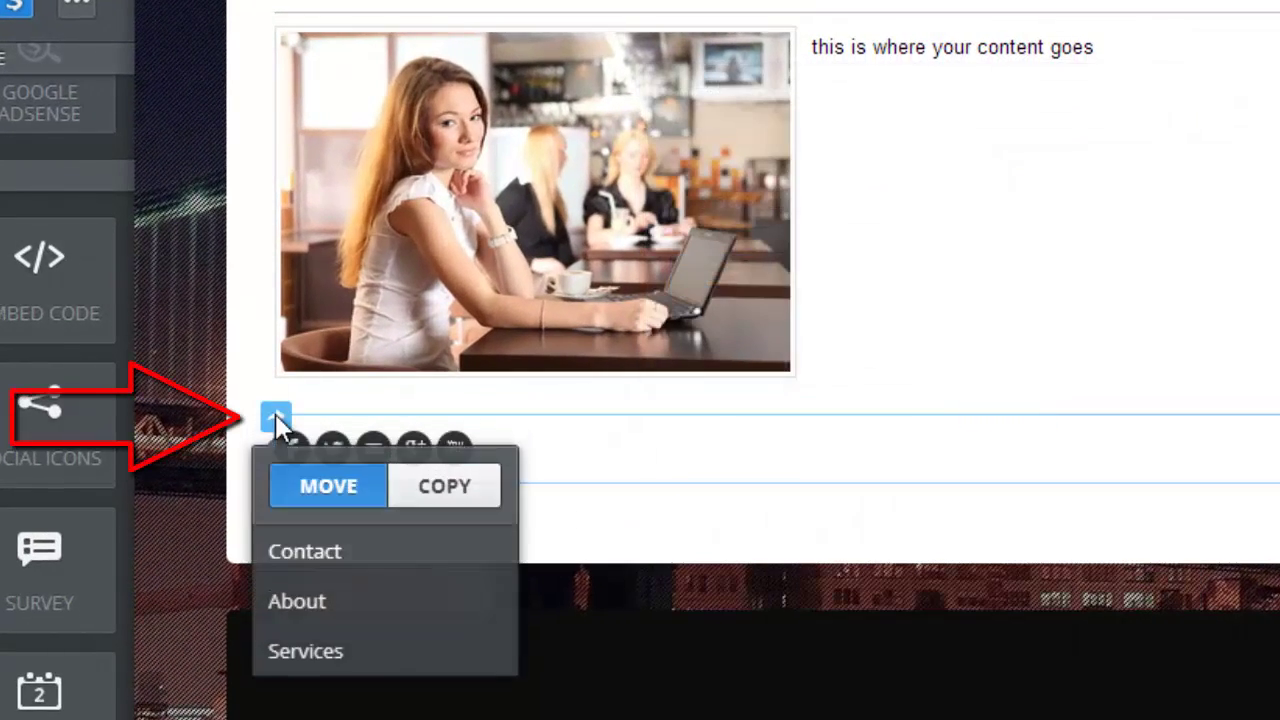
click(428, 490)
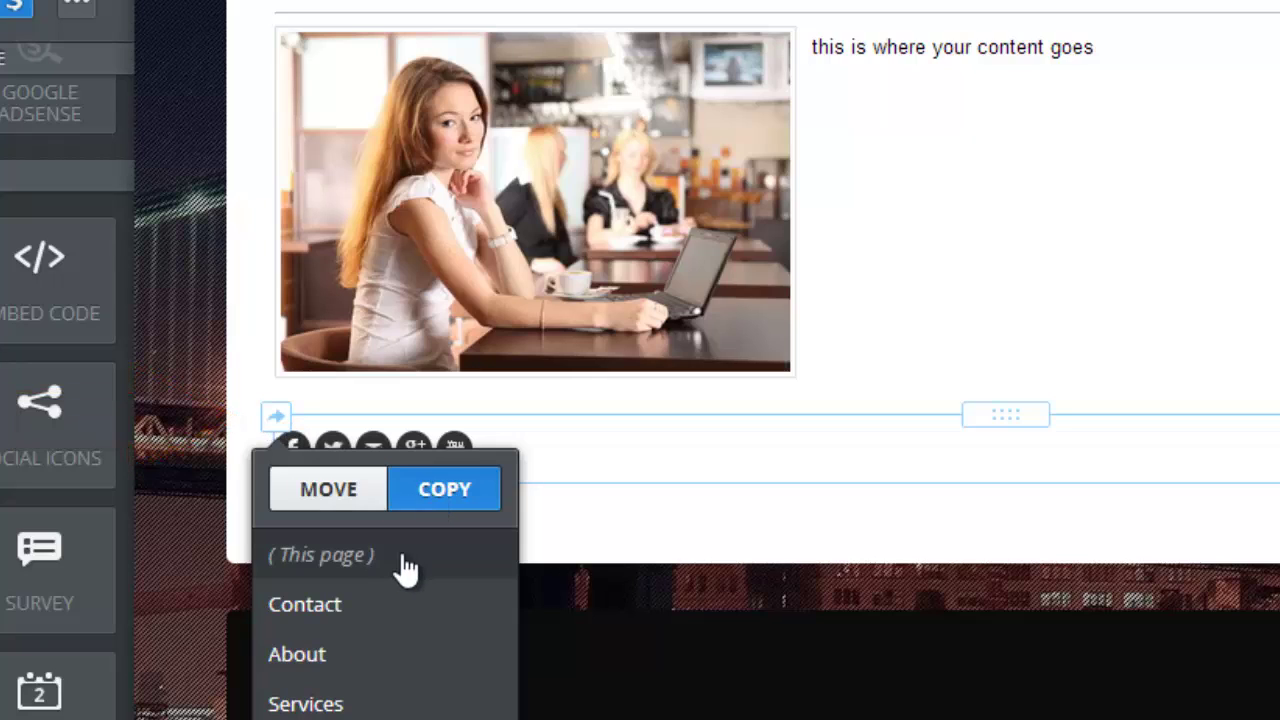
click(355, 565)
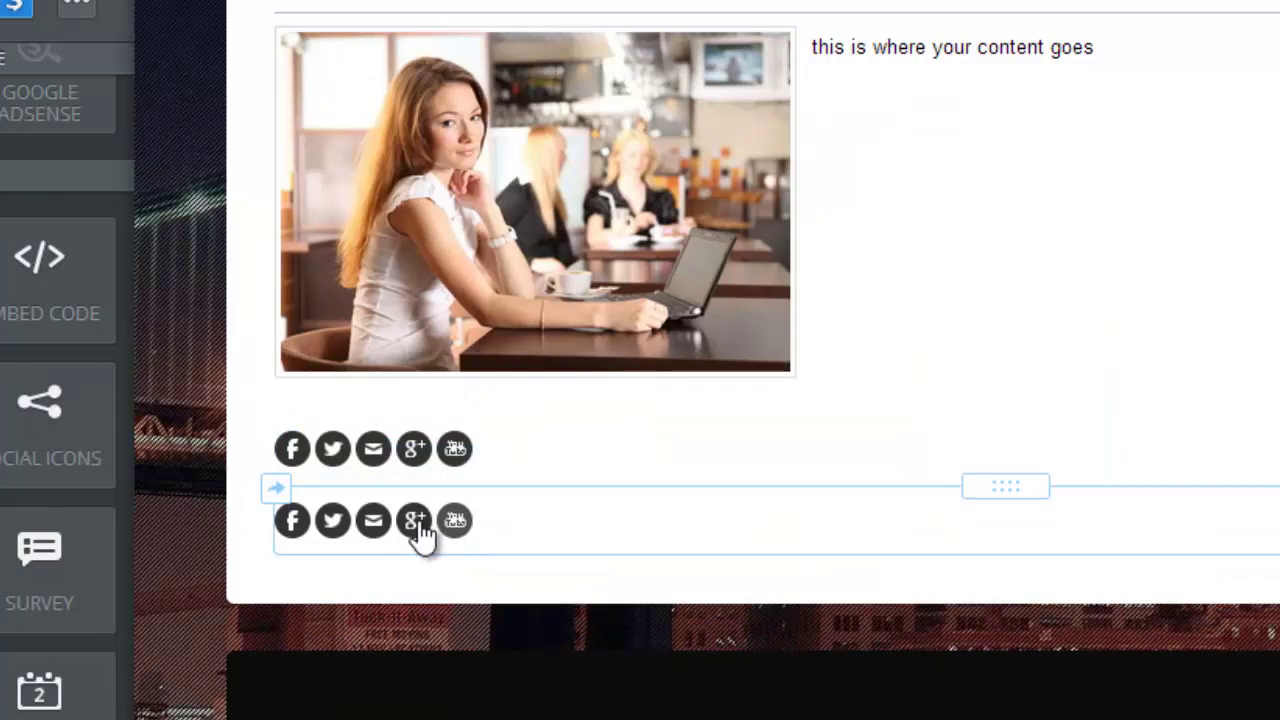
- Confirm the duplicated row's Facebook, Twitter, email, Google+ and YouTube links, then copy it to About
click(331, 529)
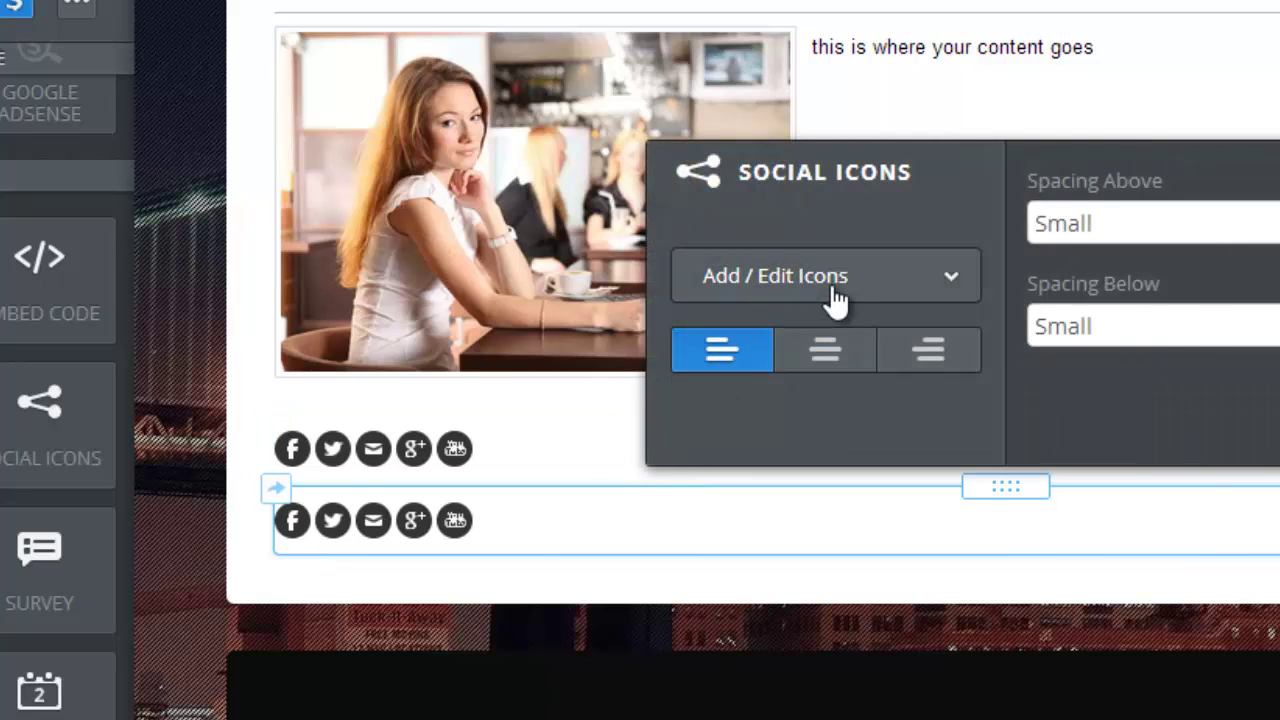
click(833, 290)
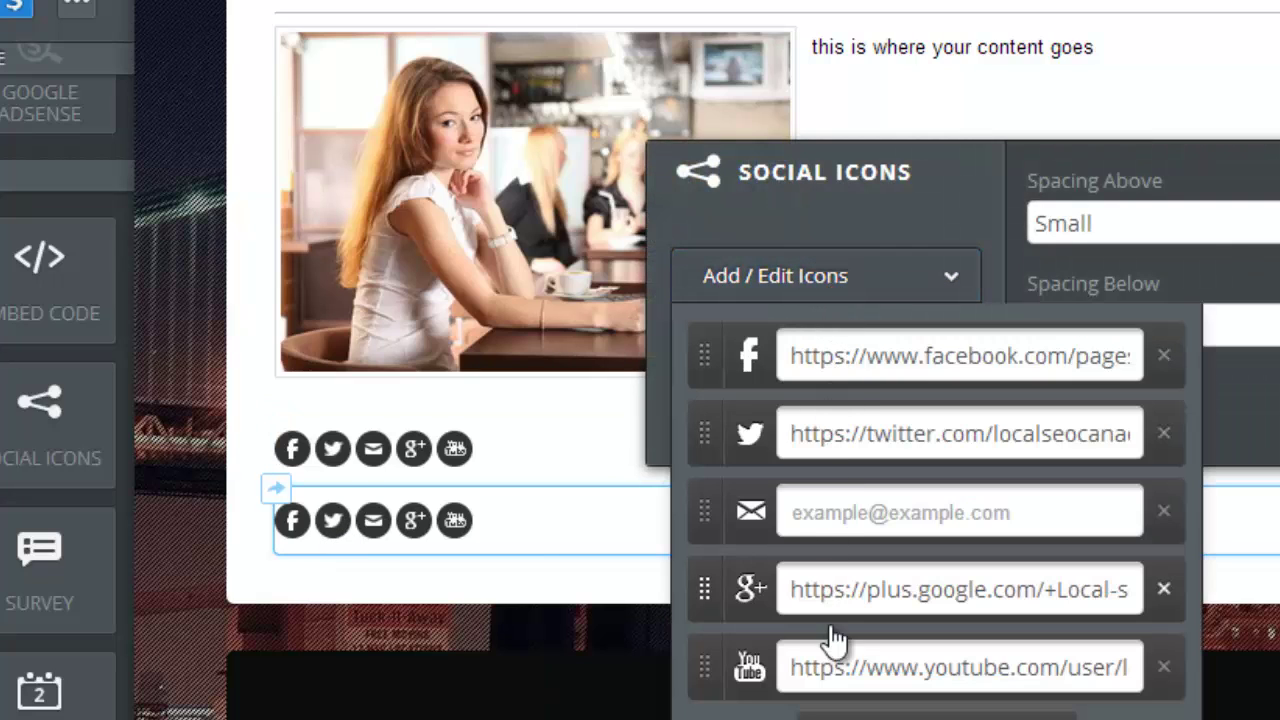
click(275, 487)
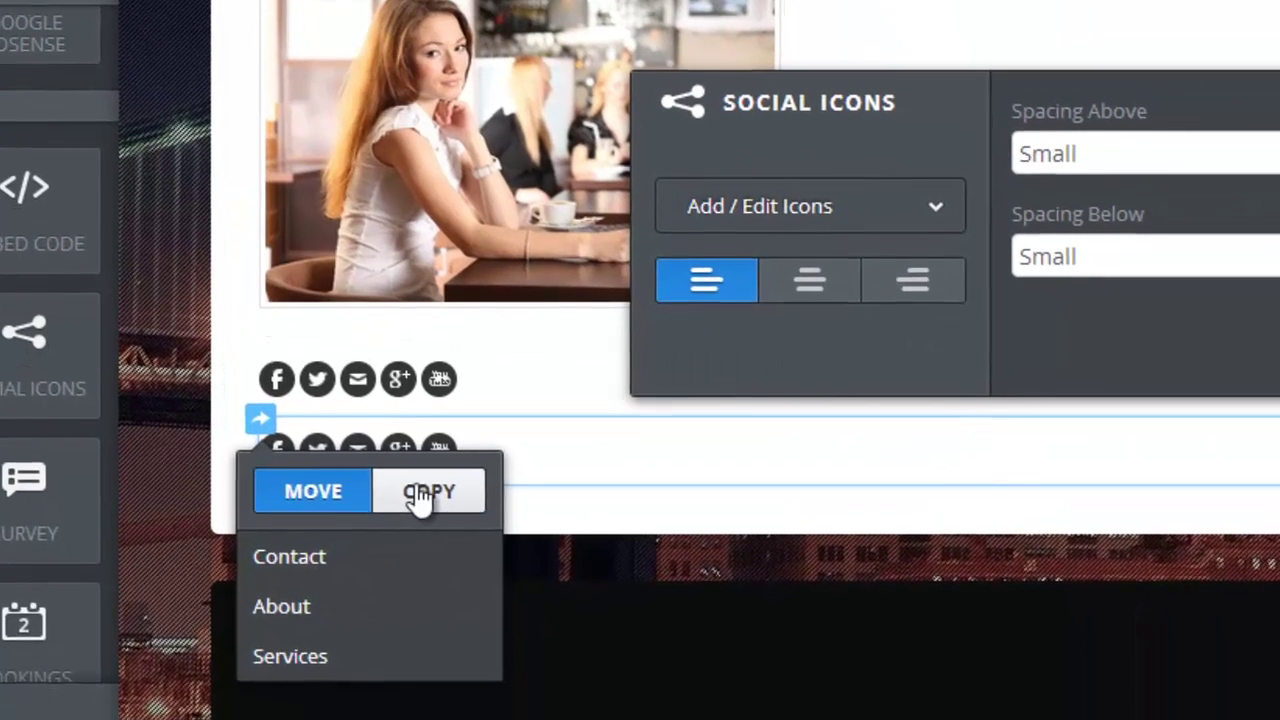
click(428, 541)
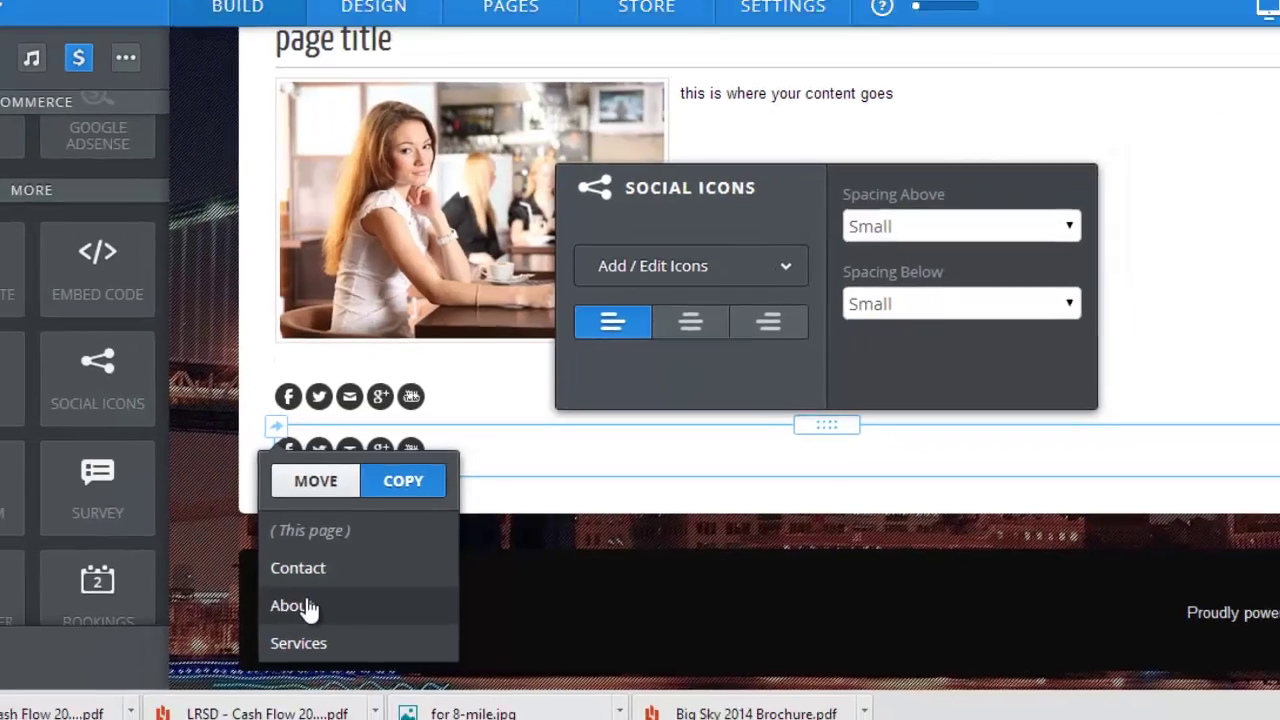
click(280, 630)
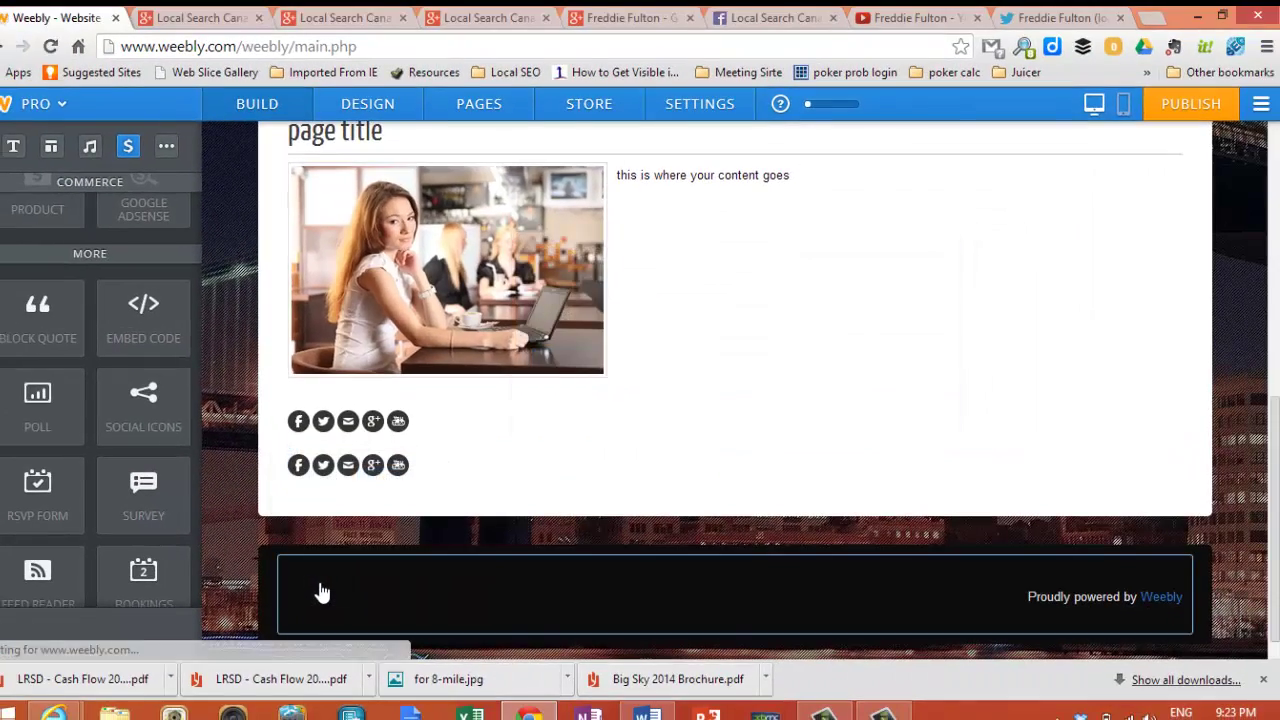
- Return to the top of the About page and publish the site
scroll(531, 394, up, 5)
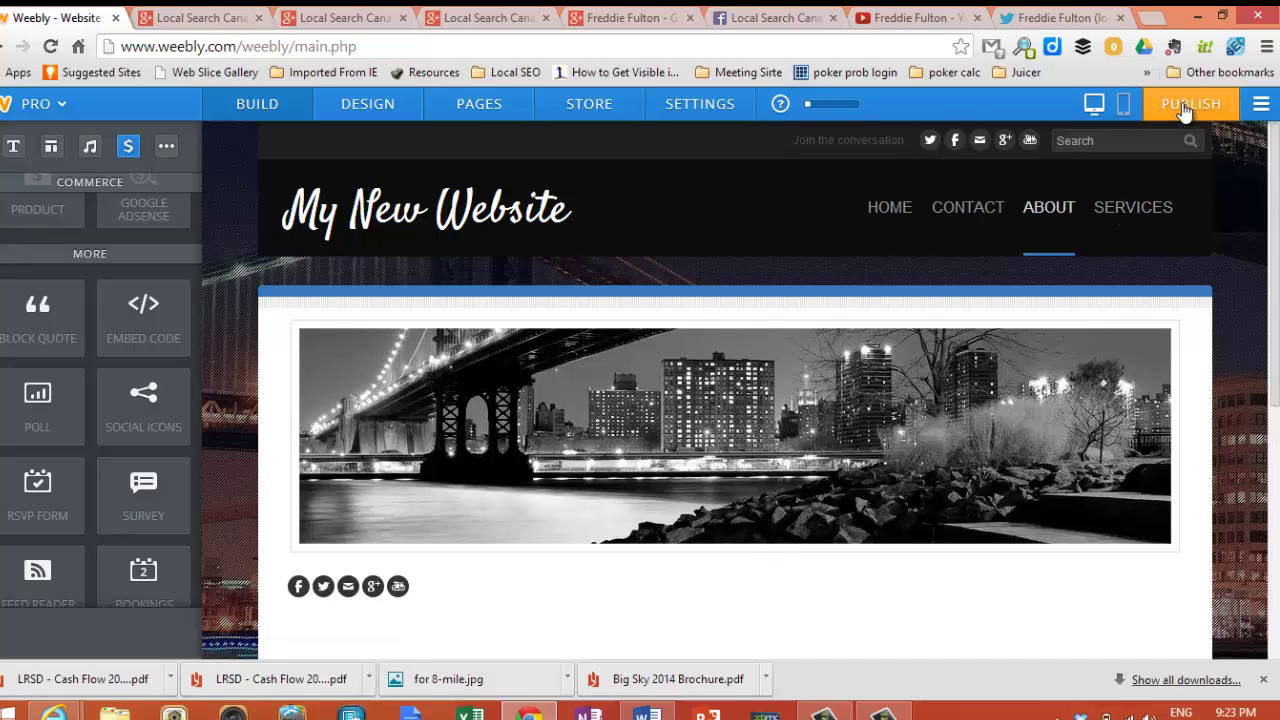
click(1184, 107)
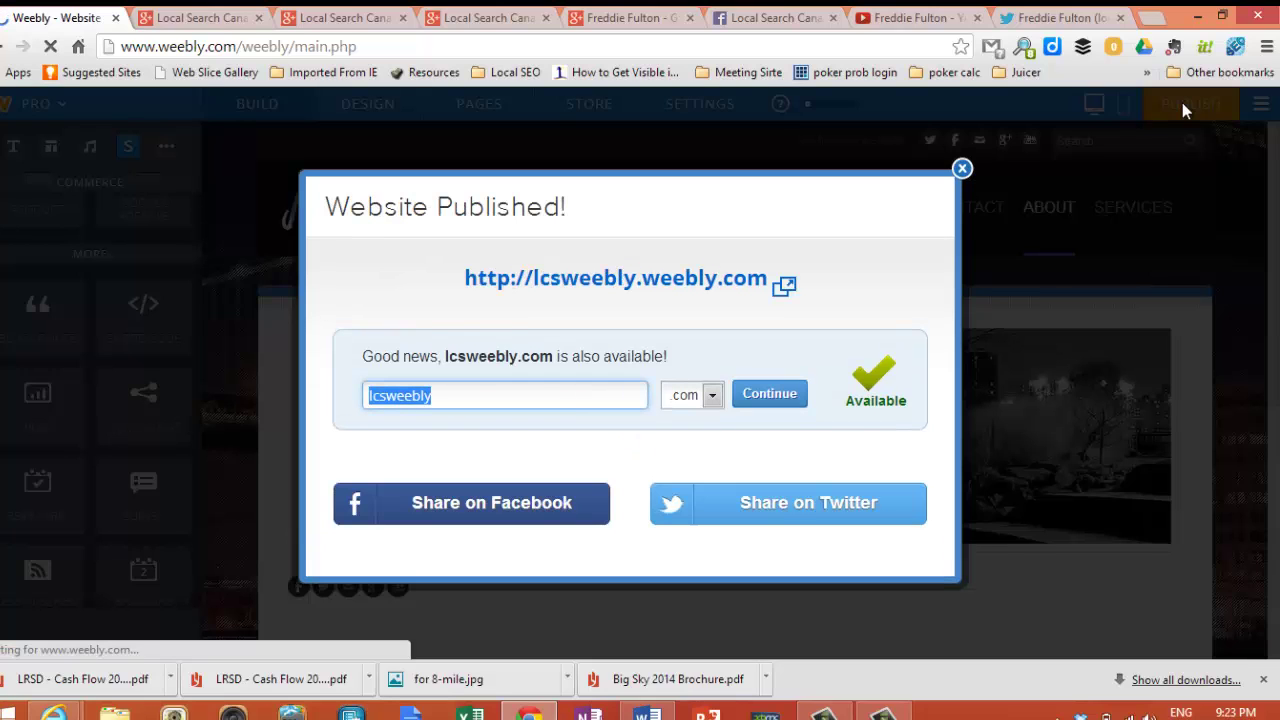
- Open the live site at lcsweebly.weebly.com and test its header Twitter icon link
click(668, 284)
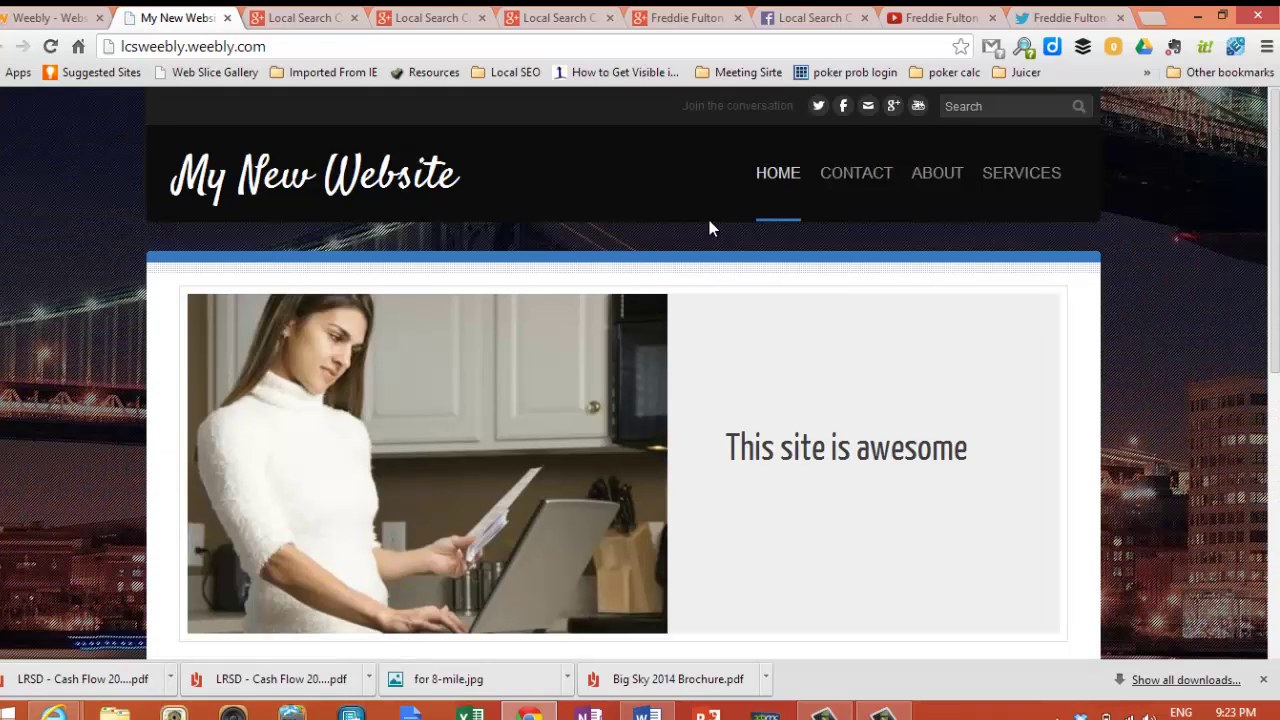
click(818, 107)
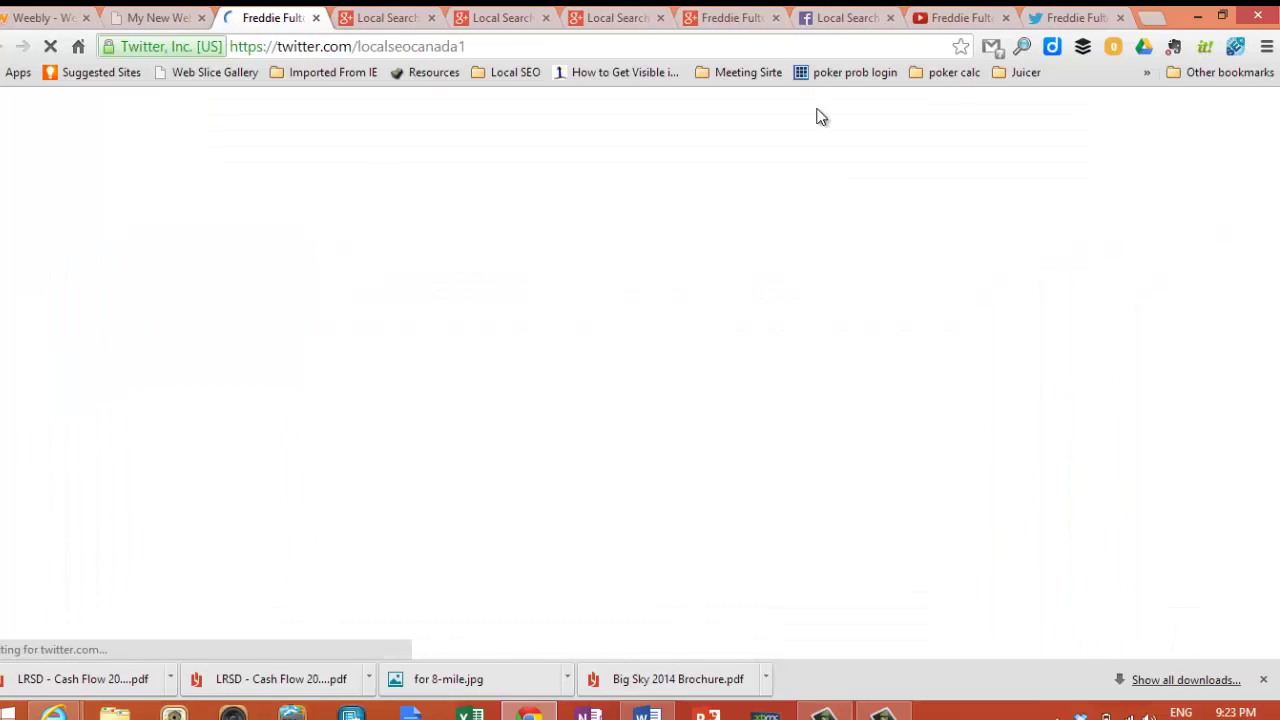